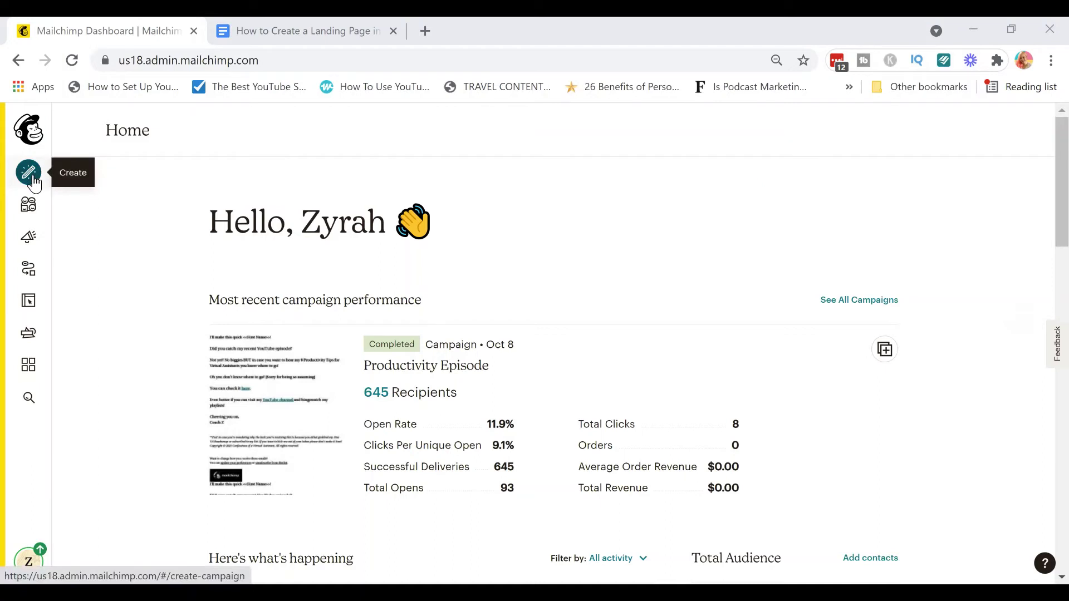
- Create a landing page named '3-Step Guide' for the Confessions of a Virtual Assistant audience
click(29, 174)
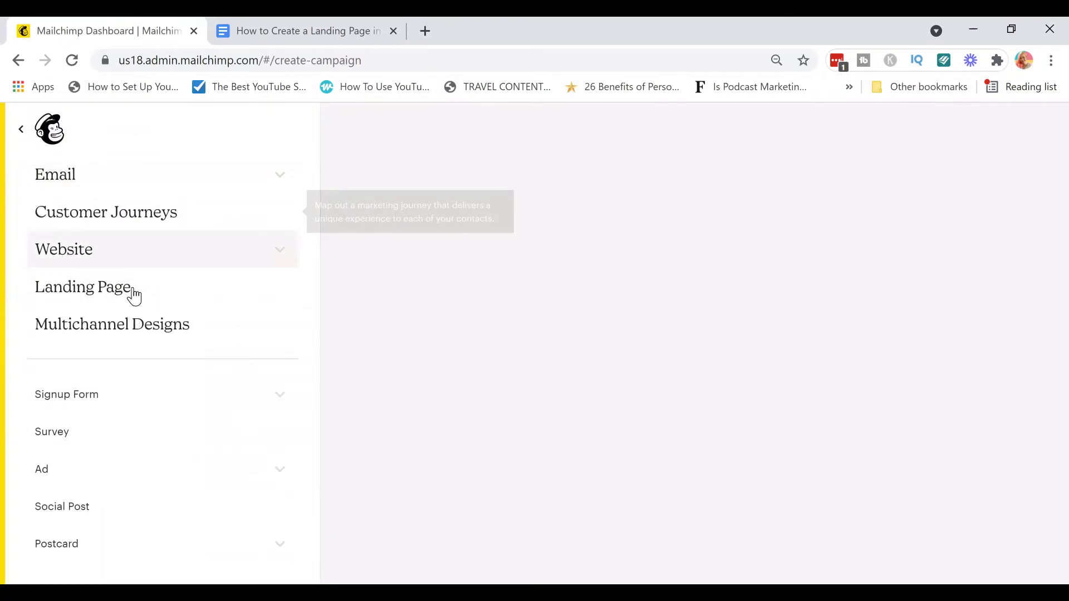
click(134, 297)
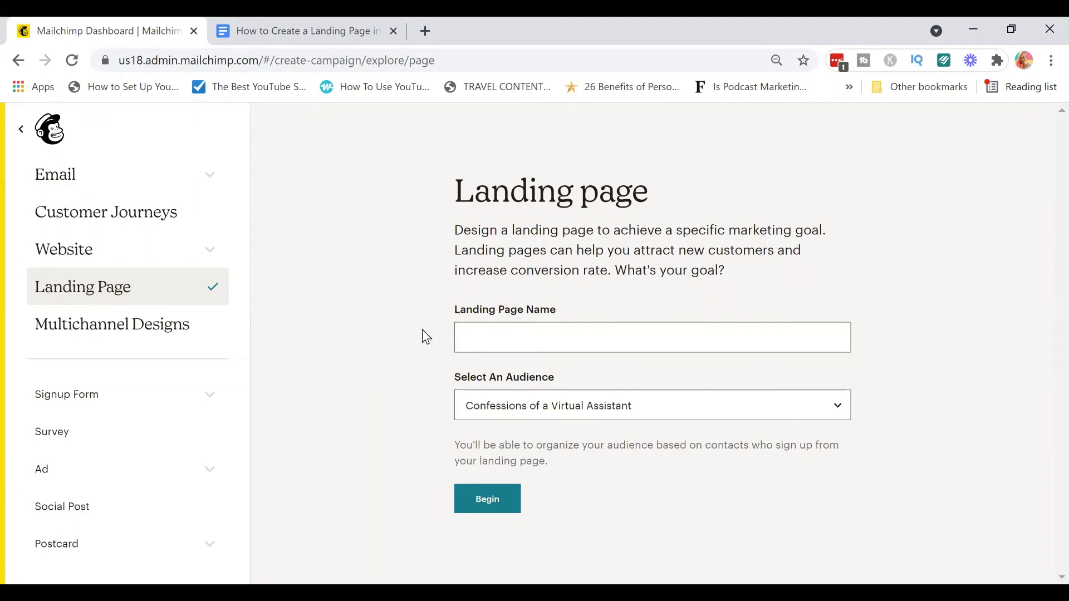
click(499, 340)
text(3-)
click(497, 386)
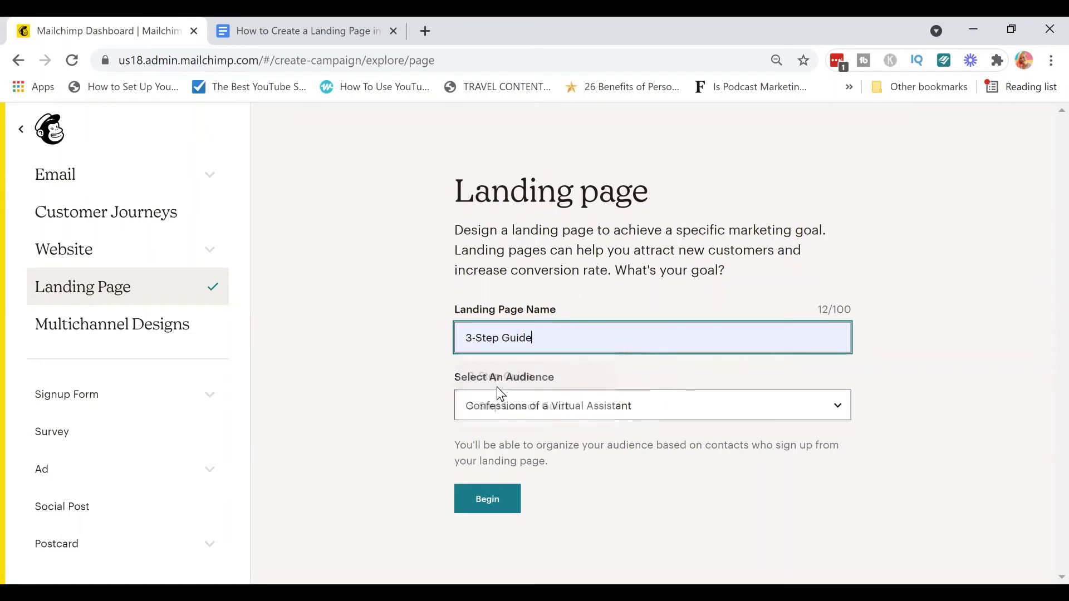
click(496, 508)
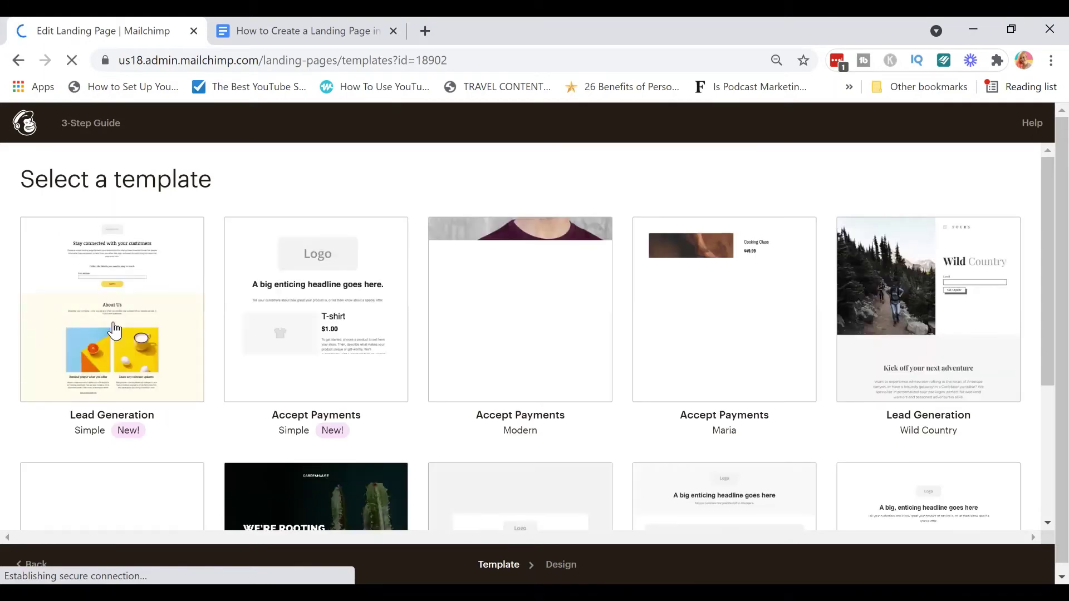
- Choose the Lead Generation (Simple) template for the landing page
mouse_move(114, 329)
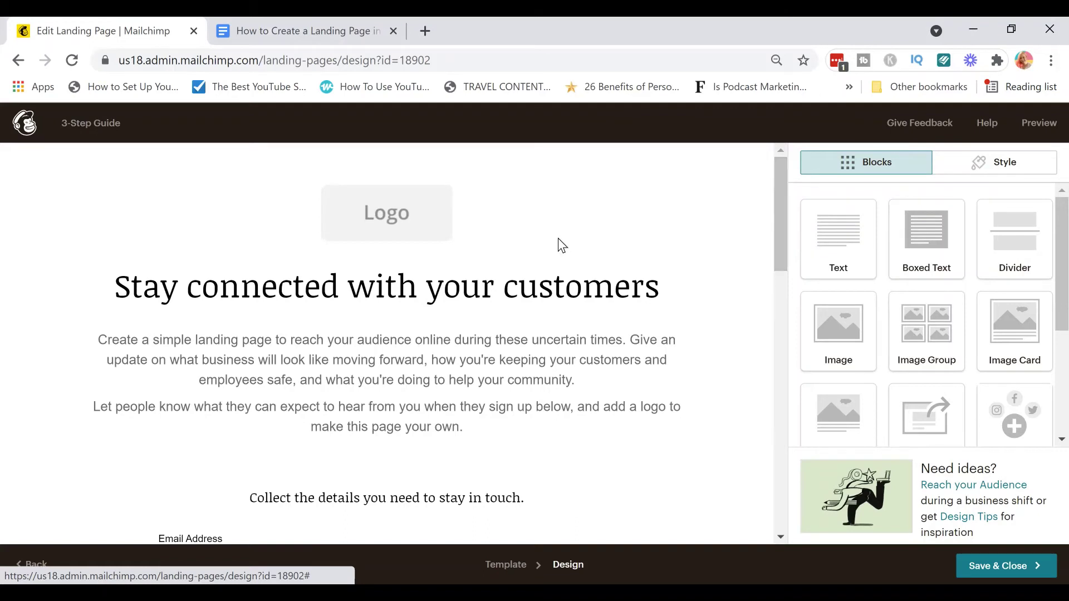
- Delete the Logo placeholder block from the top of the page and confirm
mouse_move(549, 239)
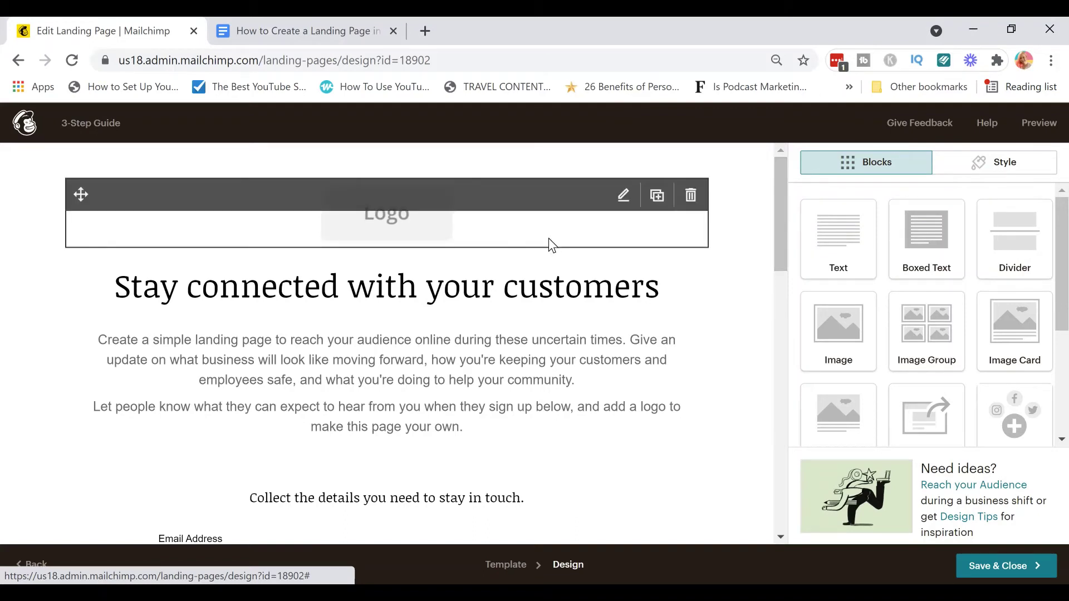
click(694, 202)
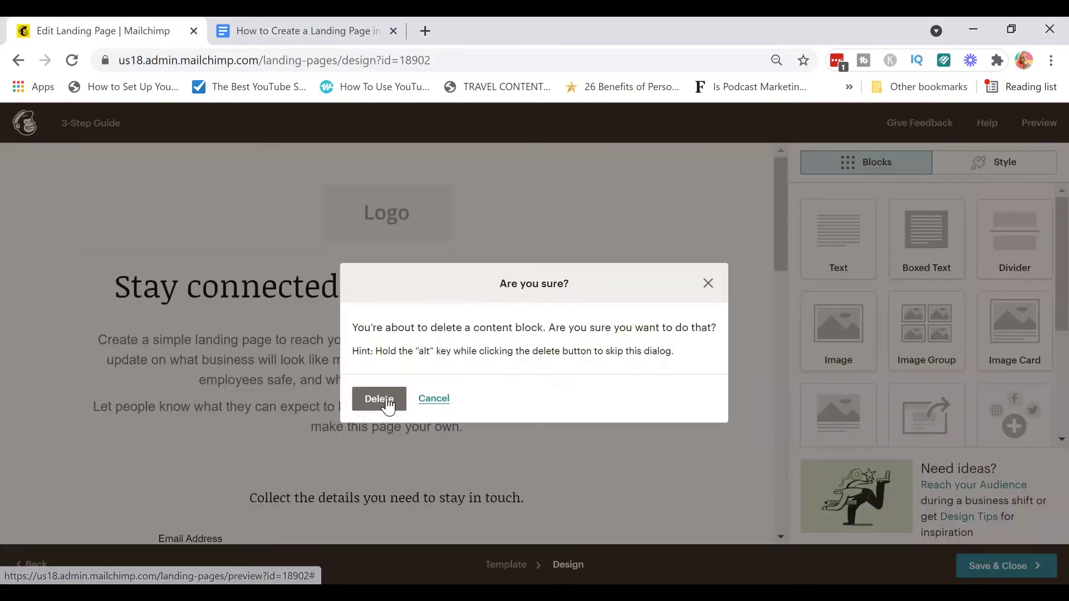
click(386, 400)
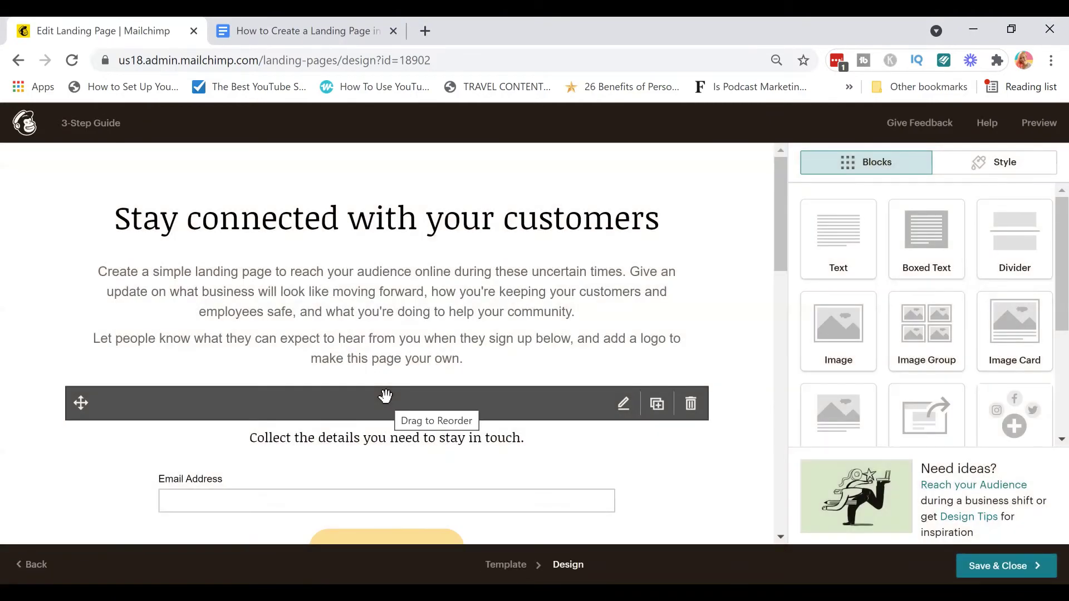
mouse_move(656, 229)
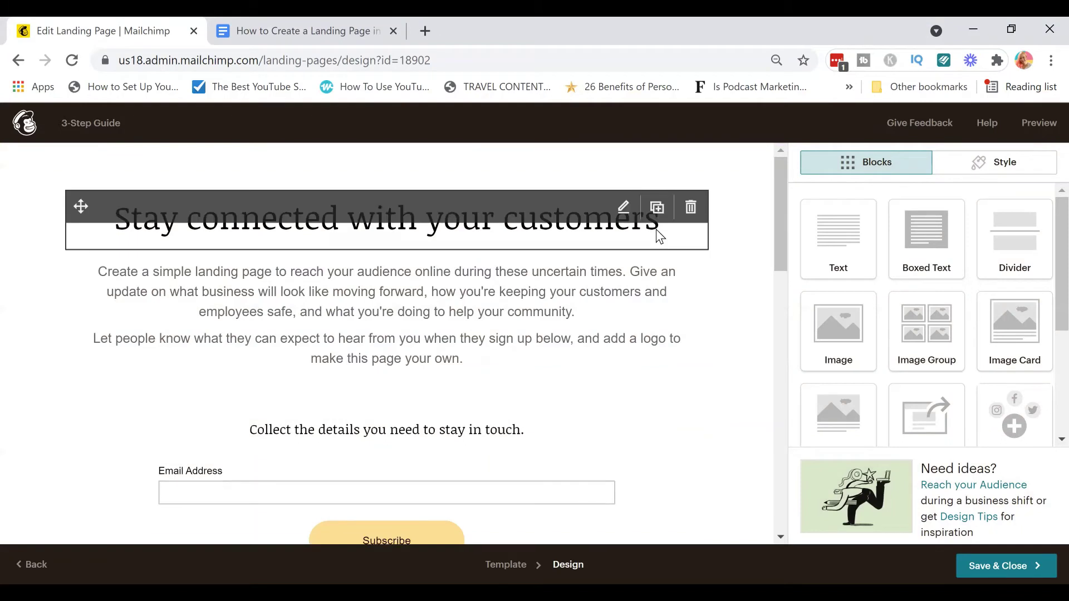
- Replace the heading with the draft's '3-STEP GUIDE TO GROW FROM 0 TO 500 FOLLOWERS ON INSTAGRAM IN 15 DAYS' title
click(624, 211)
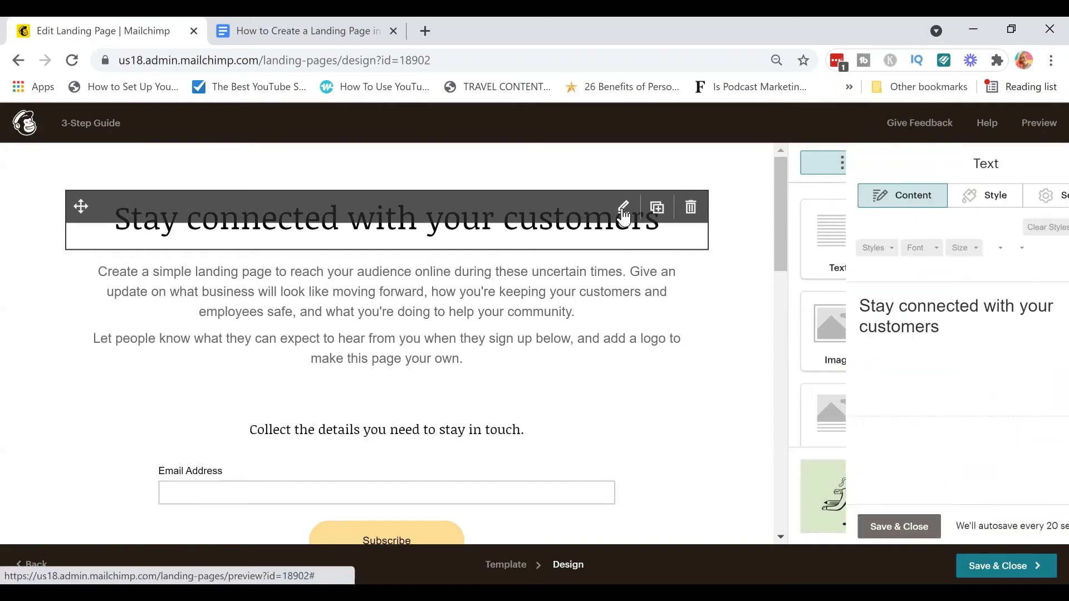
click(340, 39)
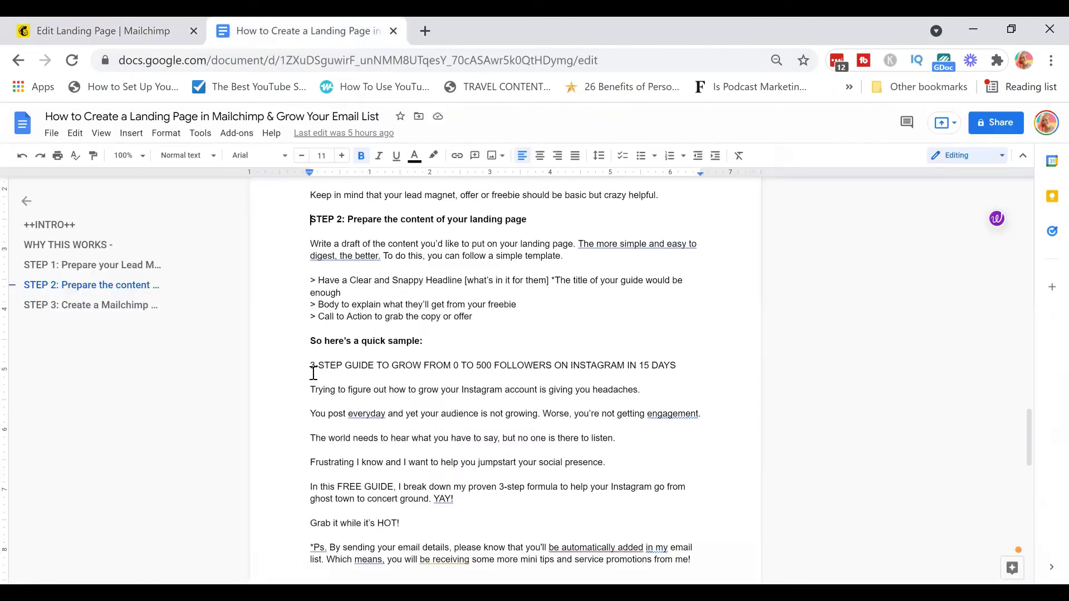
drag(315, 370, 307, 371)
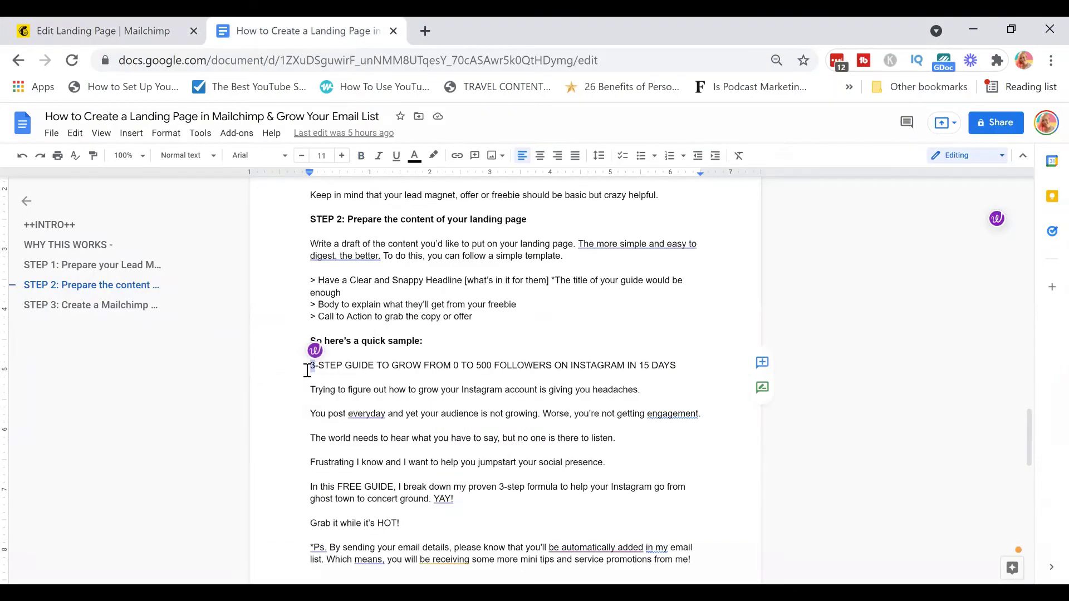
triple_click(308, 371)
key(ctrl+c)
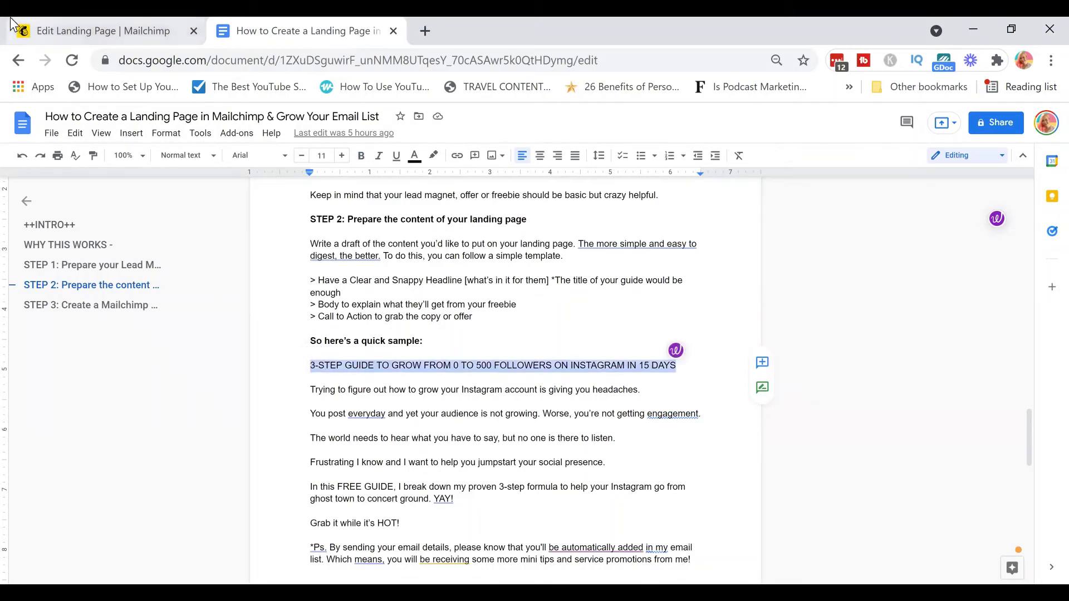
click(47, 27)
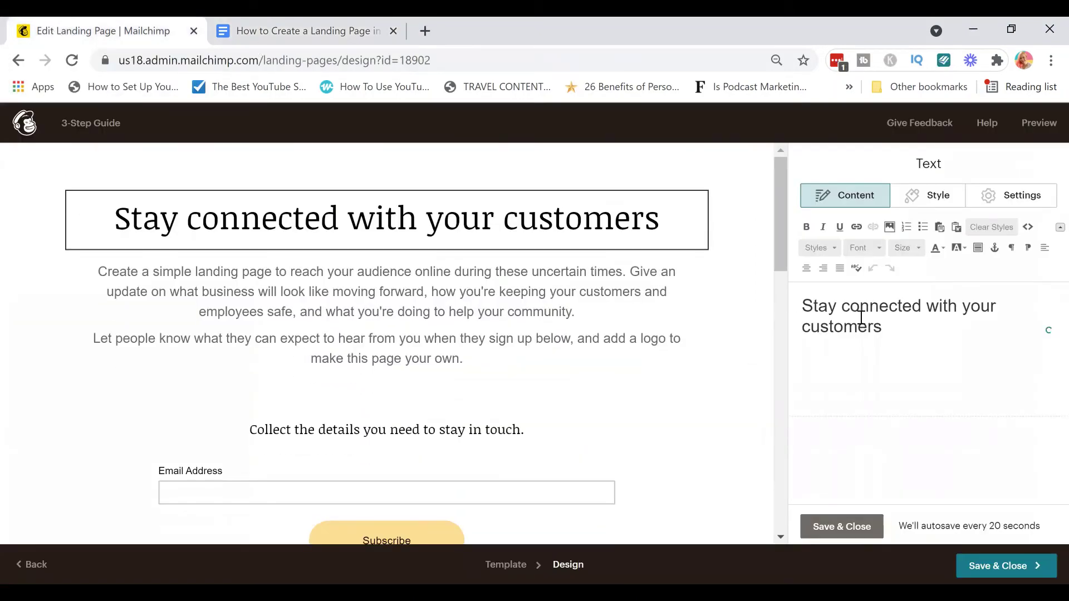
click(891, 326)
key(ctrl+a)
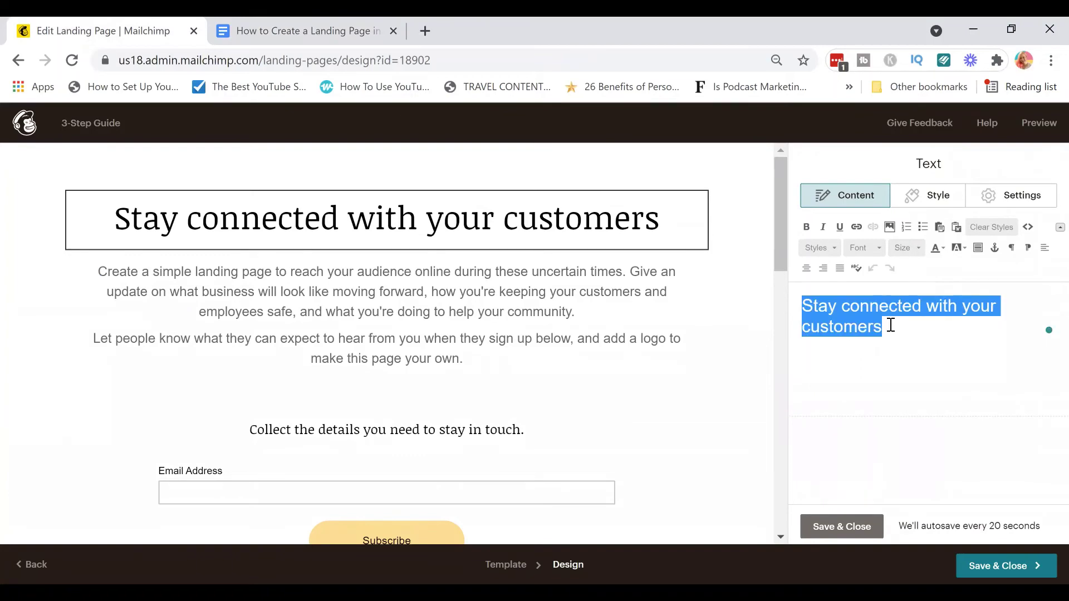
key(ctrl+v)
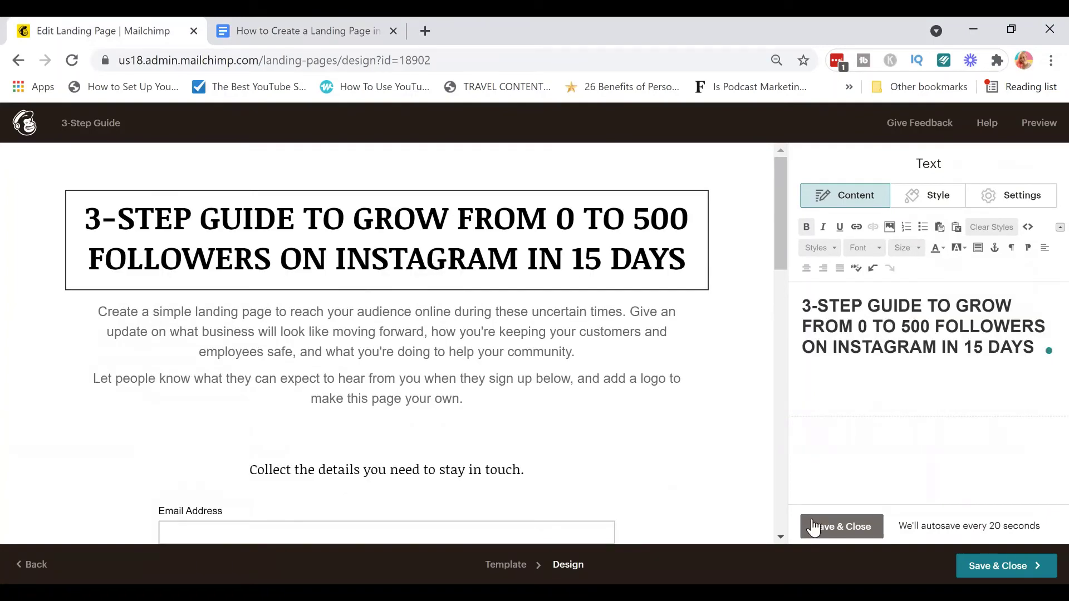
click(830, 527)
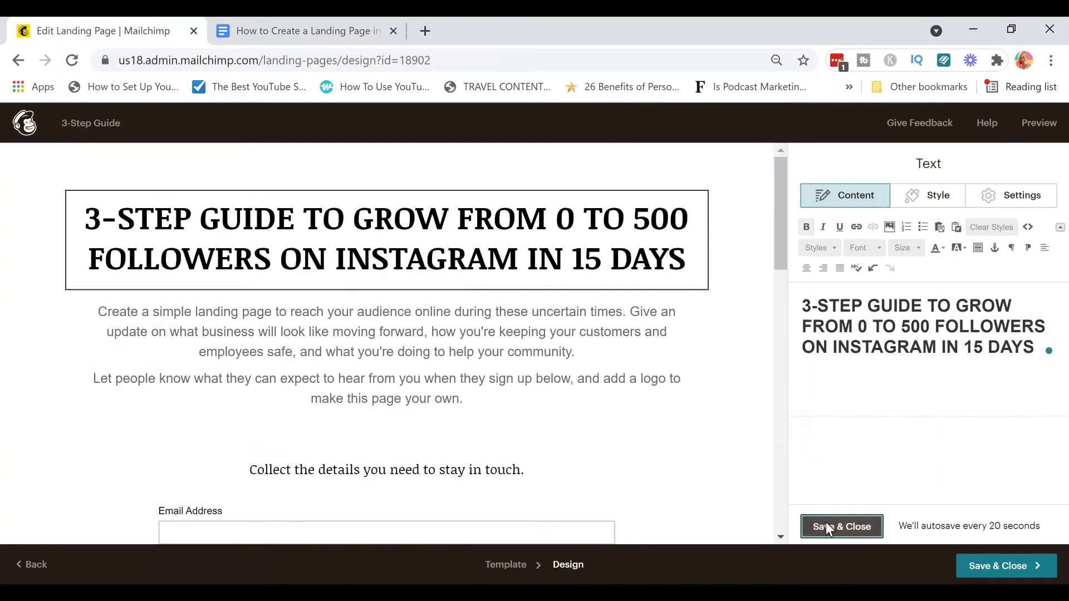
- Replace both template body paragraphs with the Instagram pitch copy from the draft document
click(638, 380)
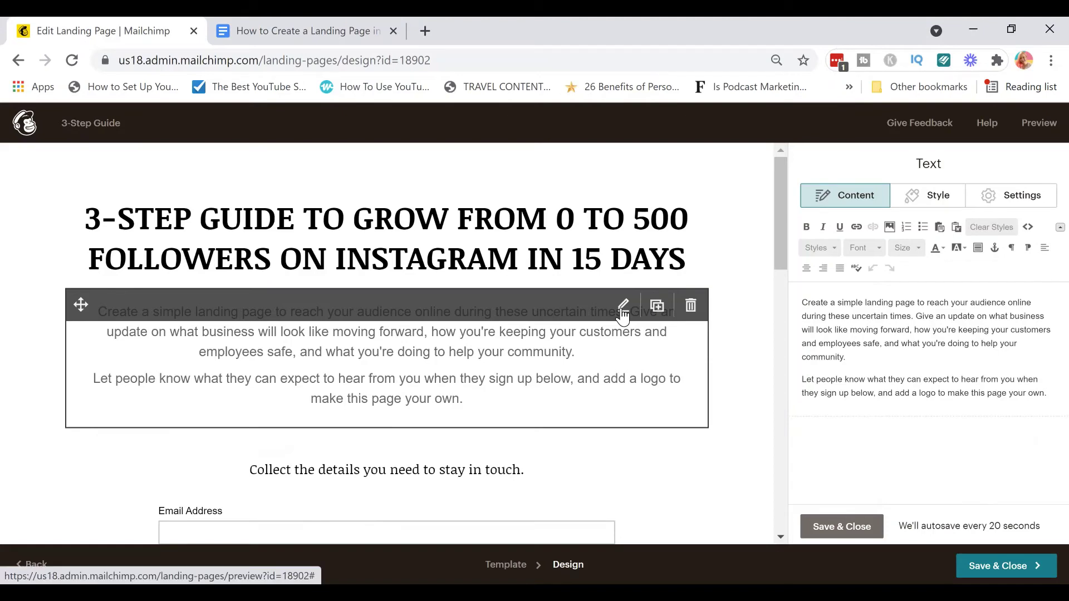
click(328, 22)
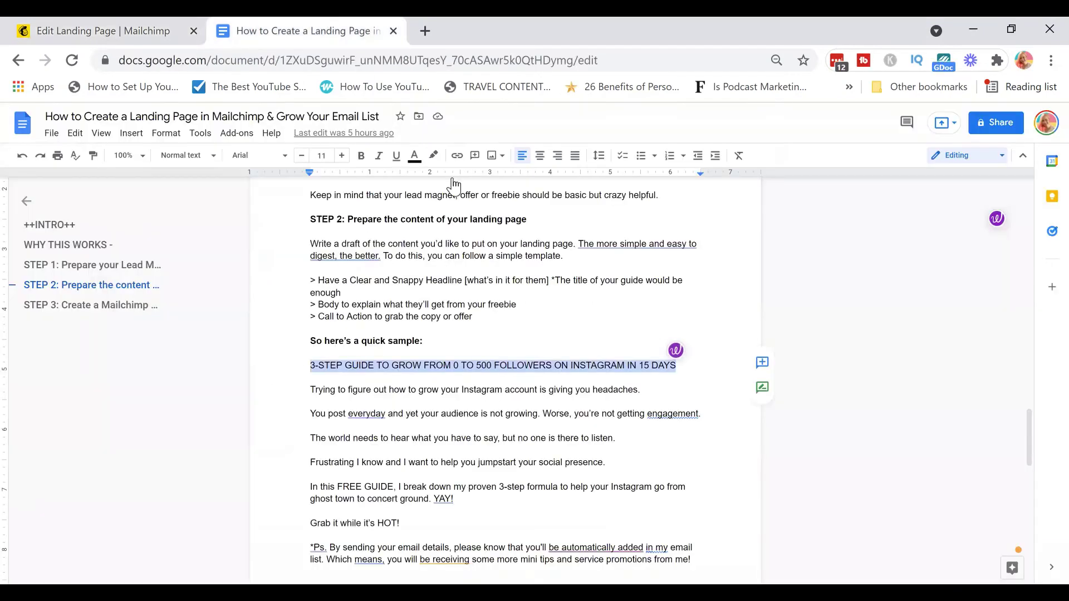
drag(310, 388, 406, 524)
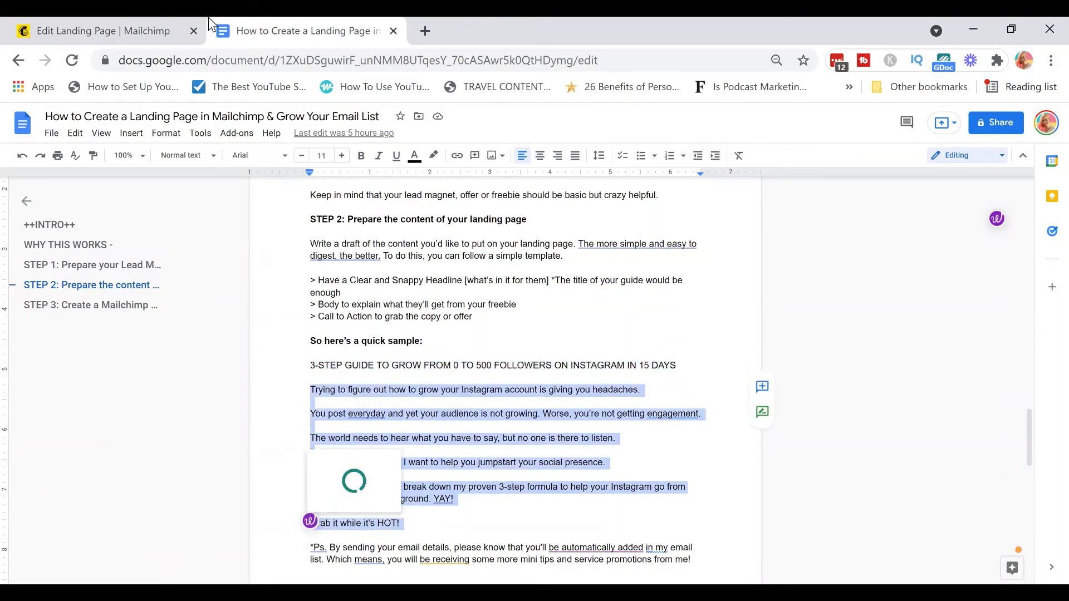
click(148, 19)
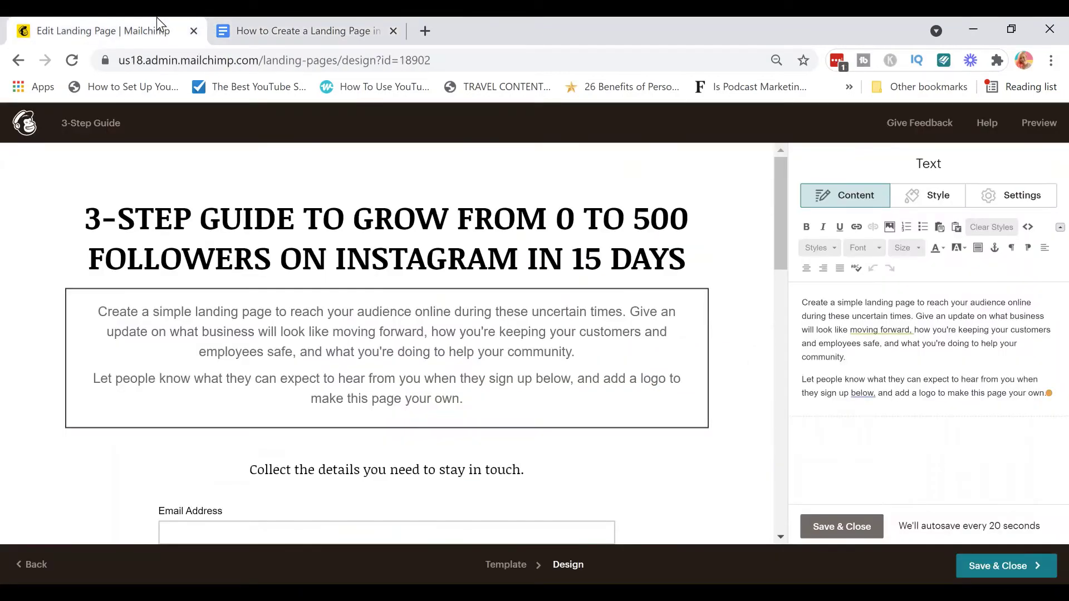
triple_click(918, 359)
key(ctrl+a)
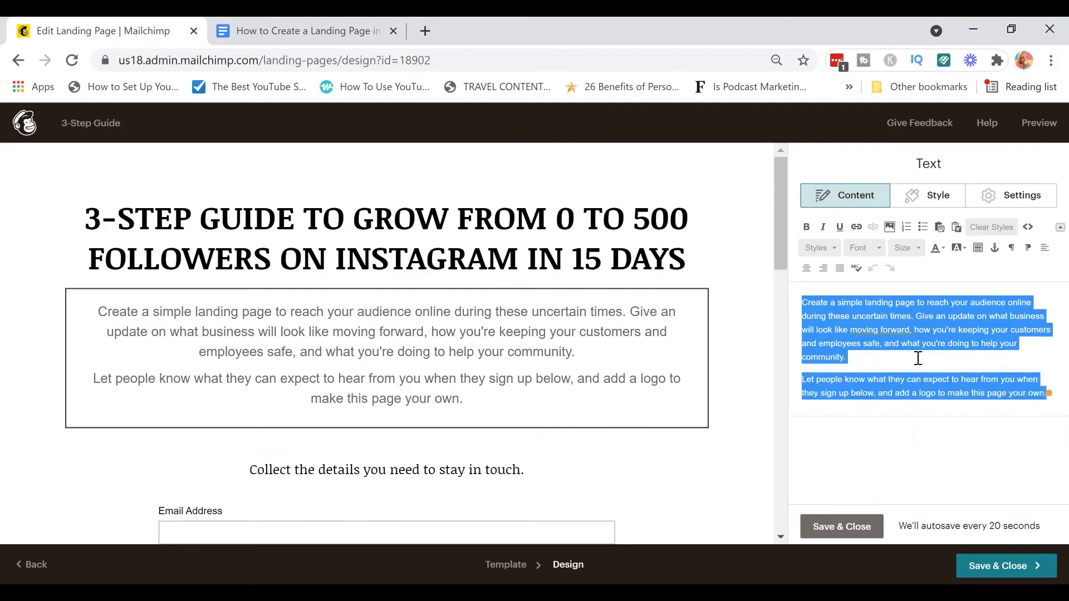
key(ctrl+v)
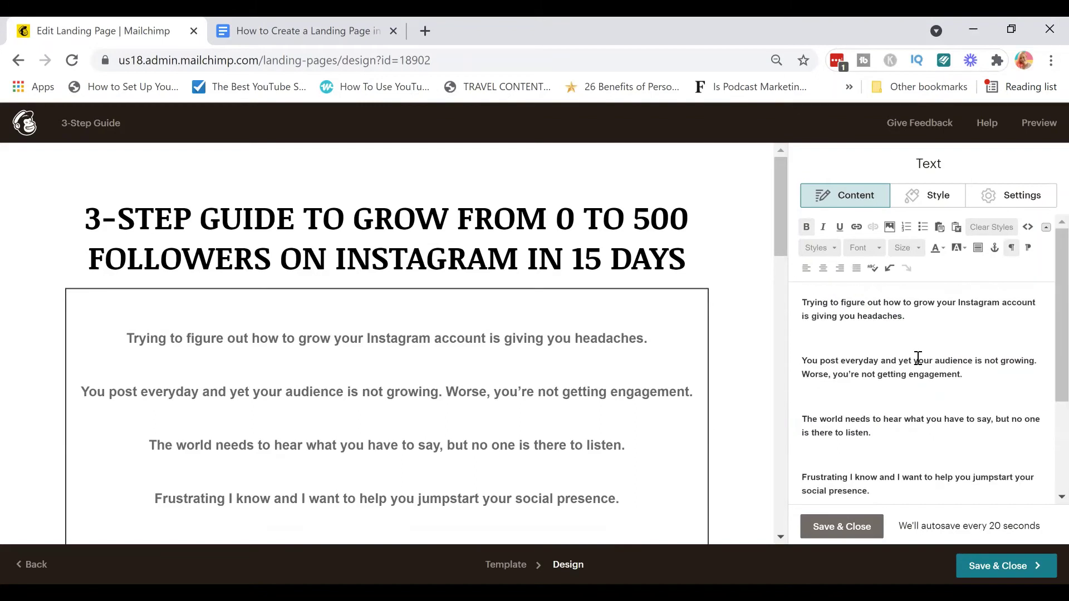
click(840, 533)
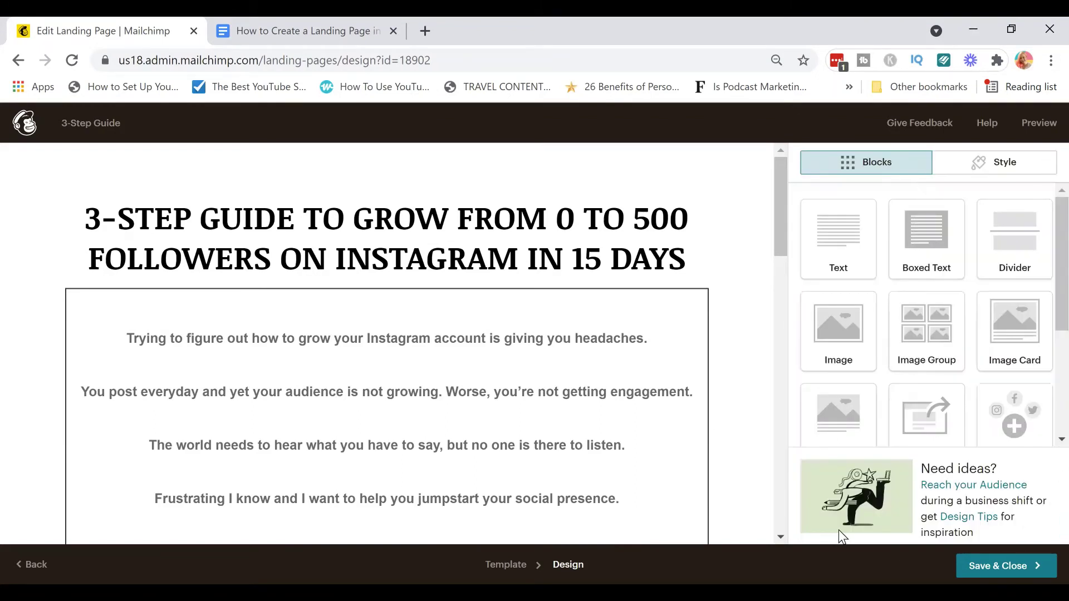
- Add the Sample Lead Magnet.png cover image below the headline, shrunk to about 60%
drag(1047, 232, 1047, 298)
mouse_move(785, 193)
mouse_down()
mouse_move(785, 345)
mouse_move(779, 189)
mouse_up()
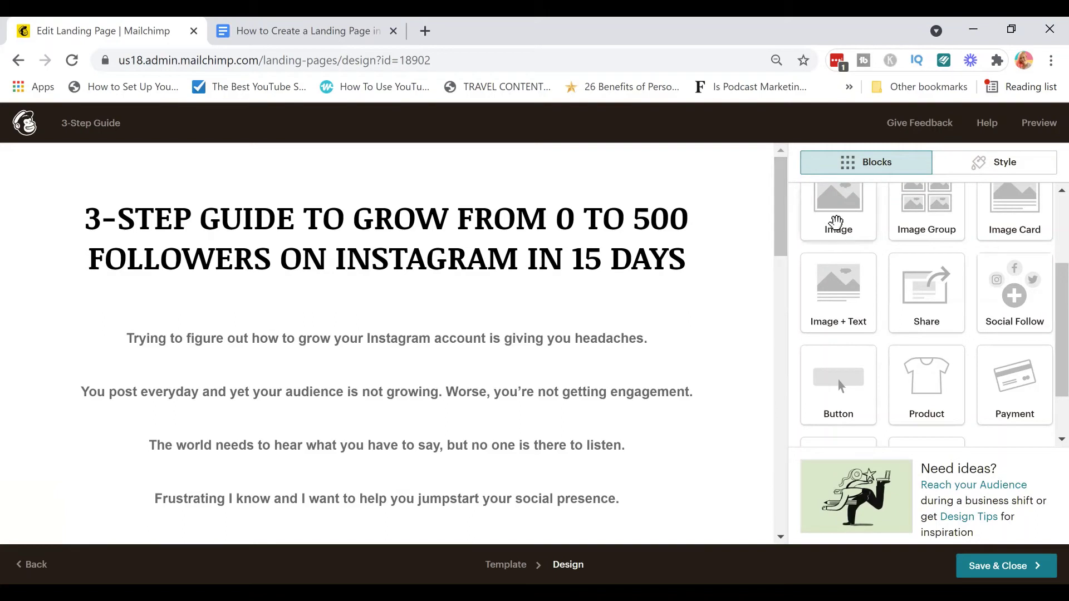
drag(836, 223, 632, 315)
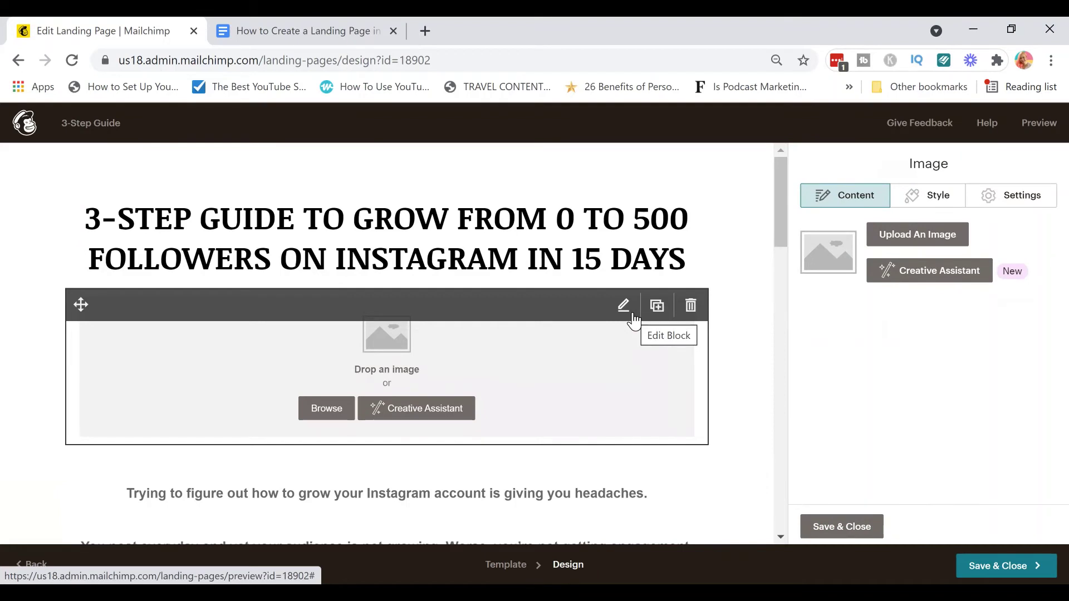
click(918, 245)
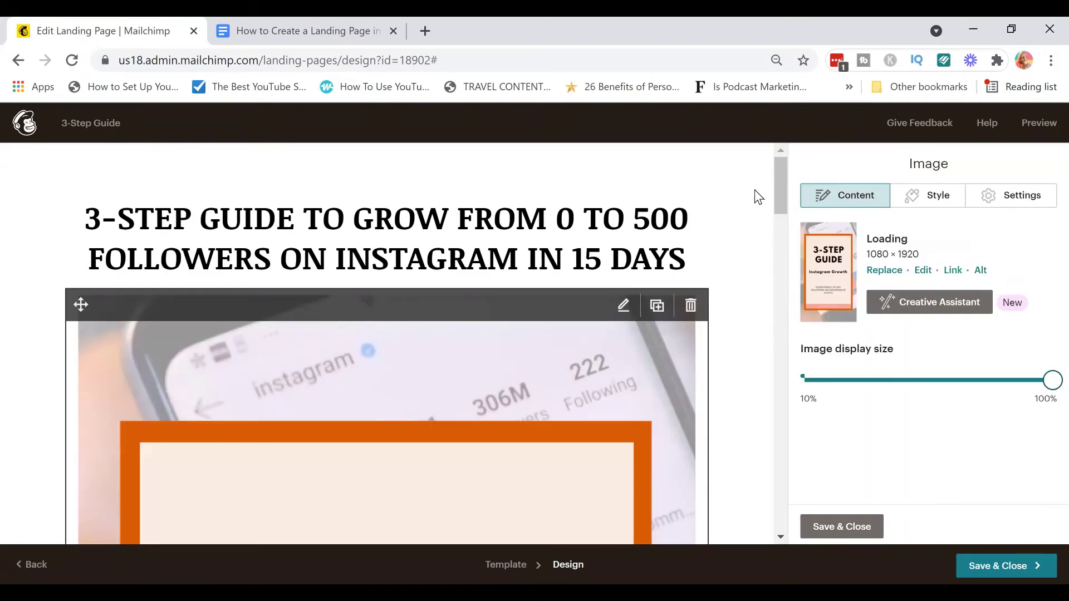
drag(779, 198, 779, 233)
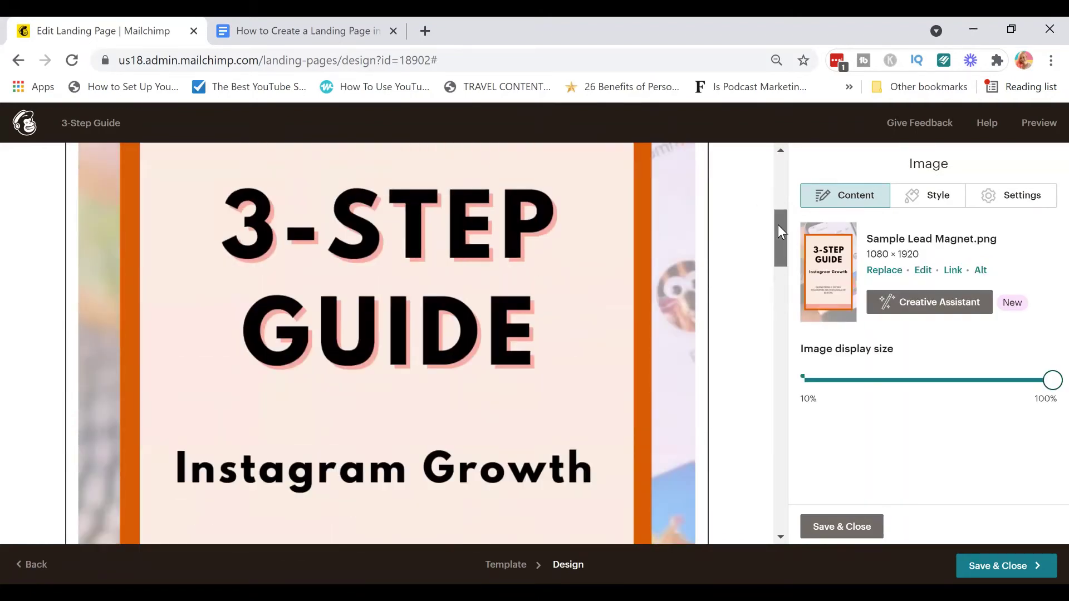
scroll(779, 225, up, 4)
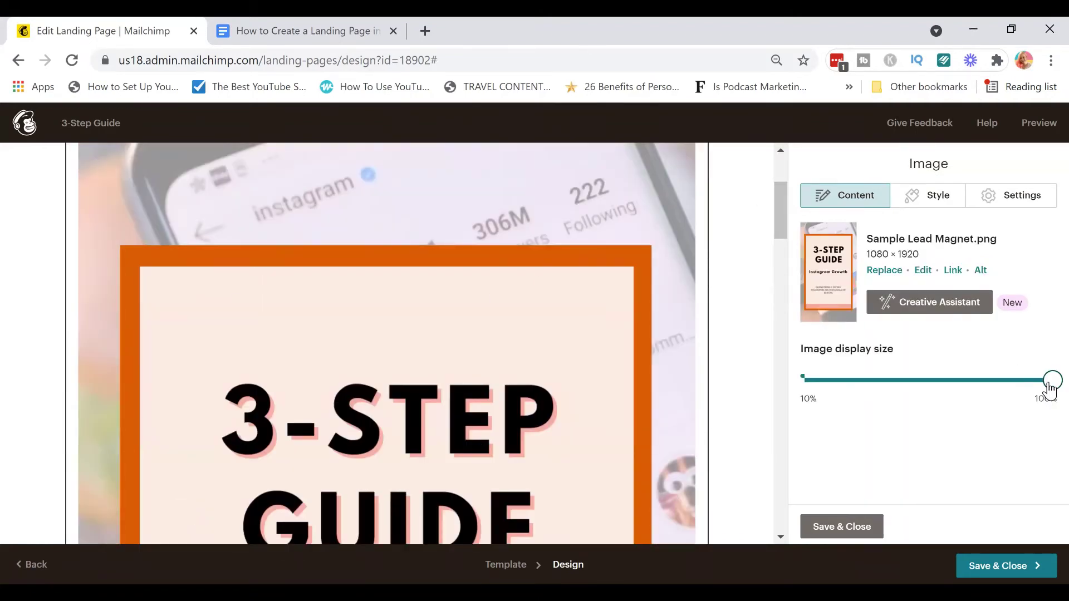
drag(1050, 389, 962, 382)
- Save the image settings and copy the *Ps. paragraph from the Google Doc draft
click(814, 531)
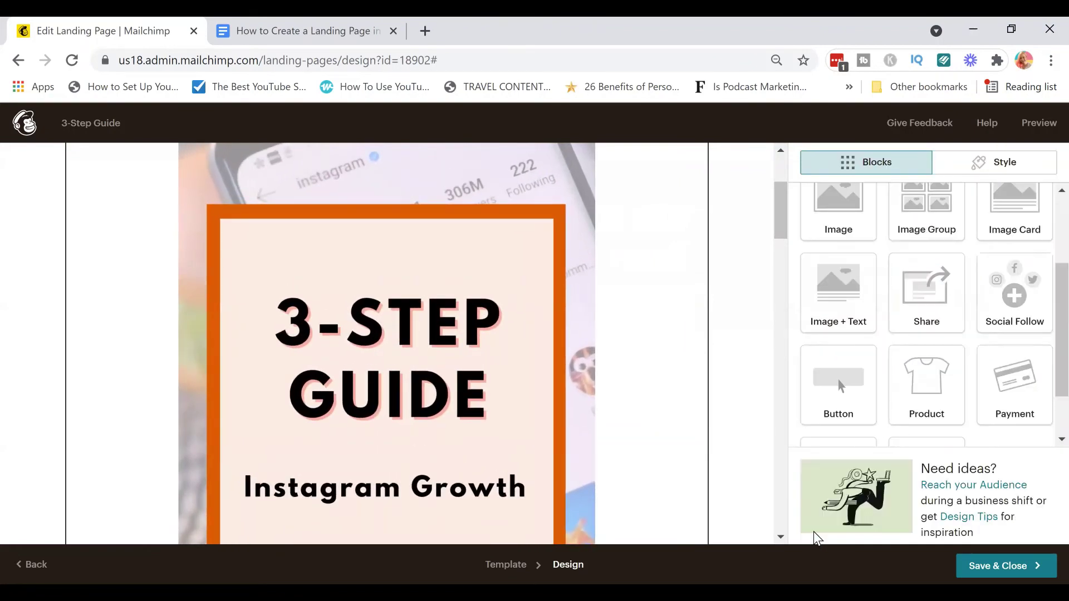
scroll(784, 291, down, 15)
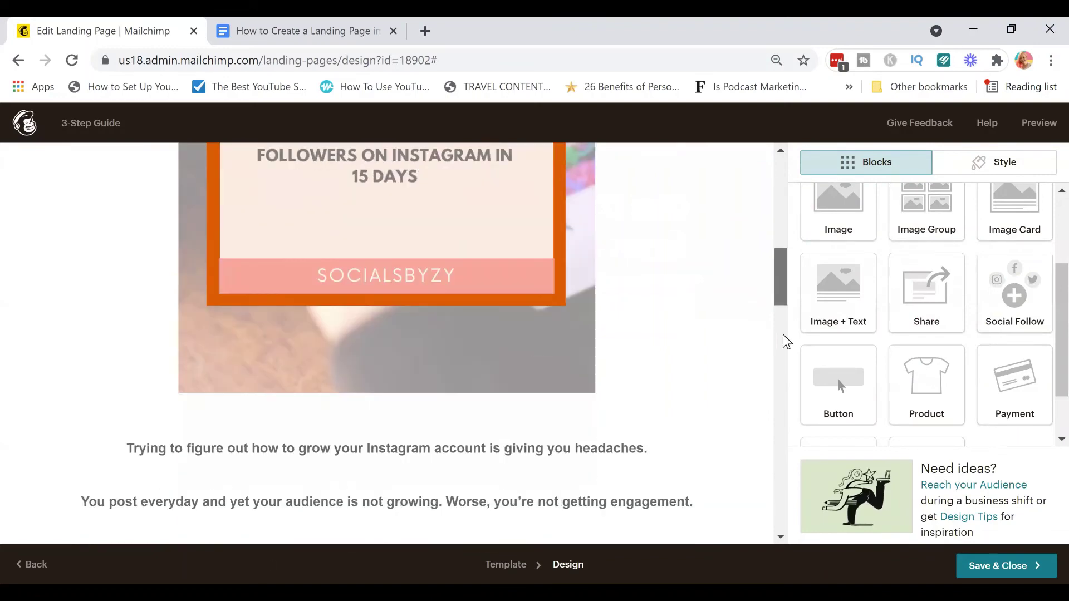
scroll(795, 381, down, 1)
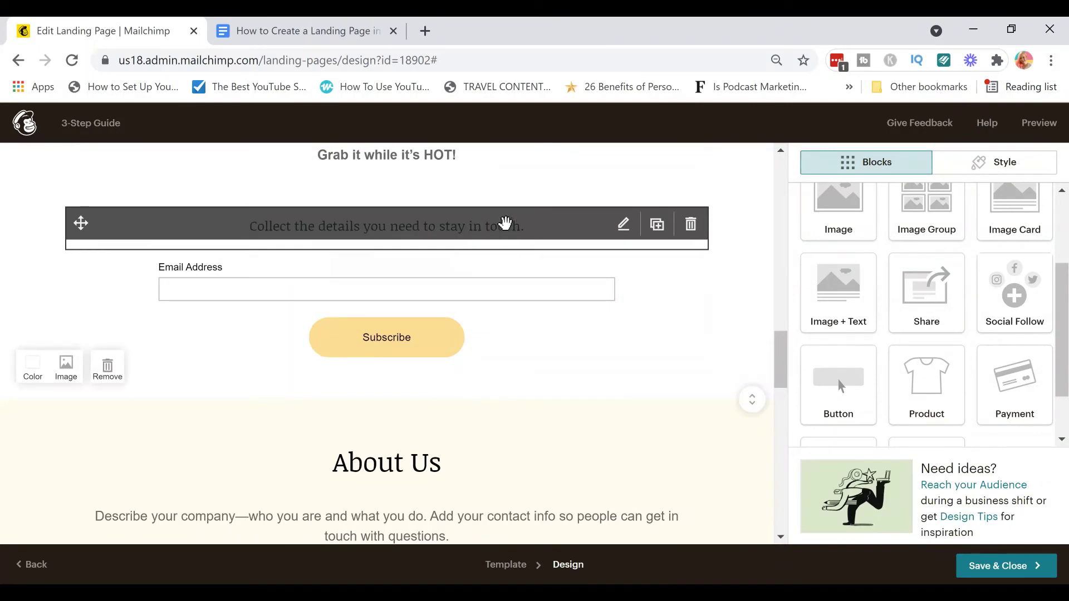
click(301, 39)
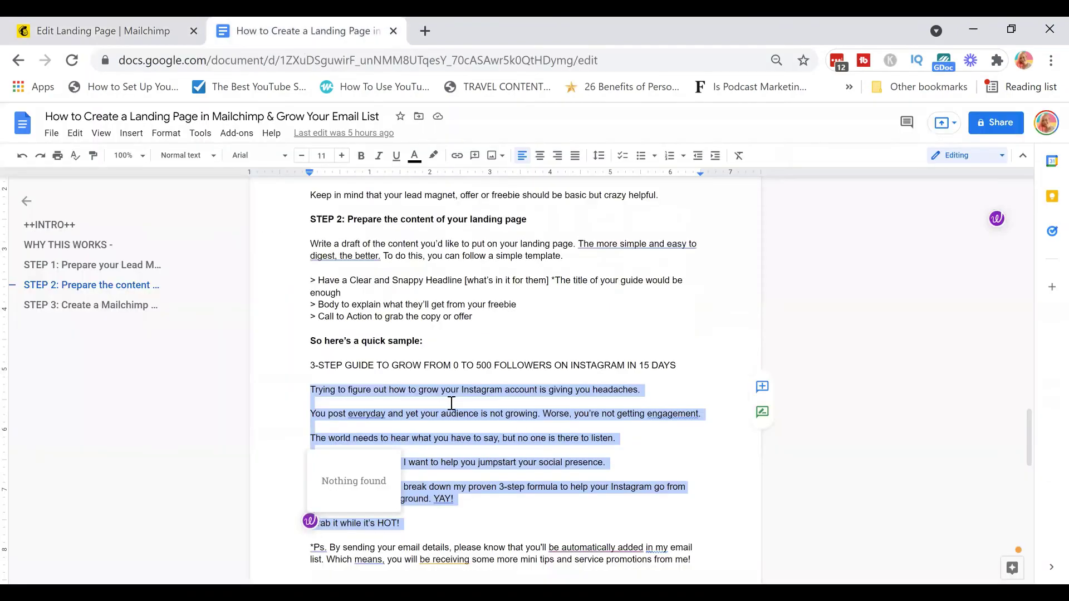
click(715, 490)
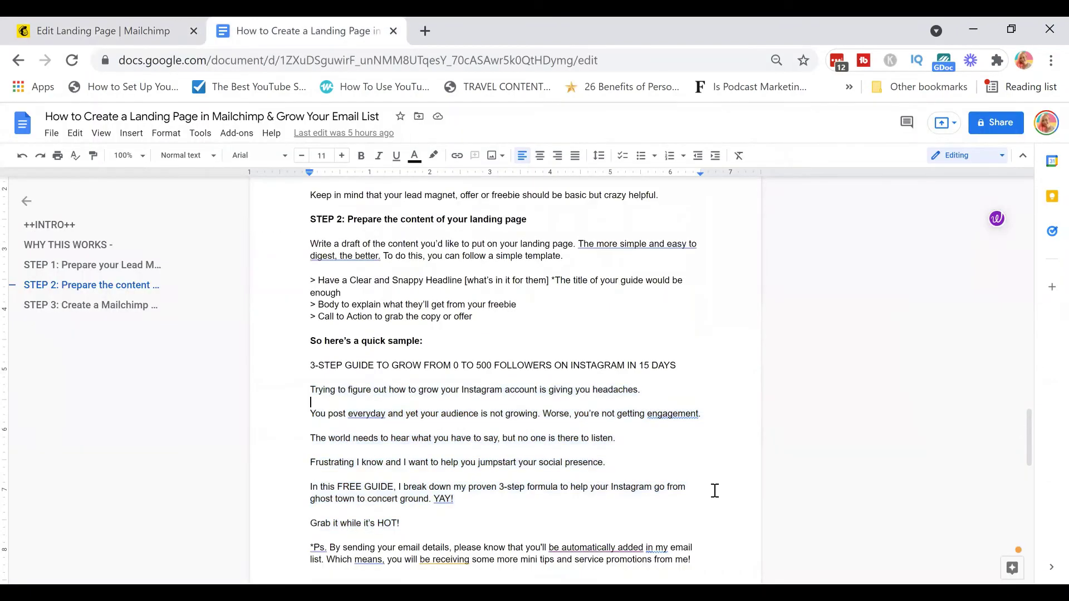
triple_click(307, 549)
key(ctrl+c)
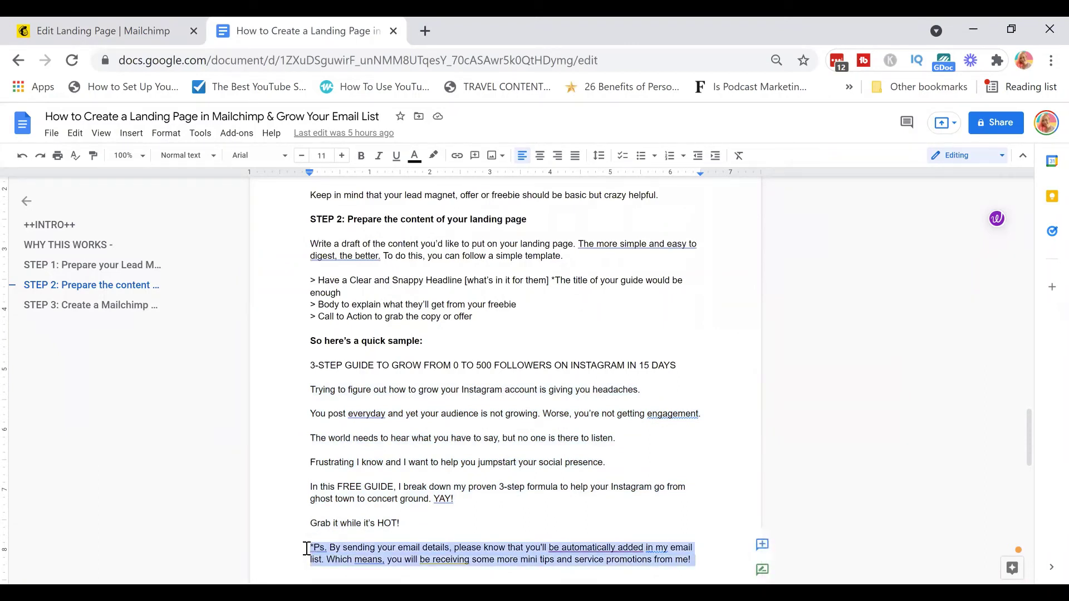
scroll(307, 548, down, 1)
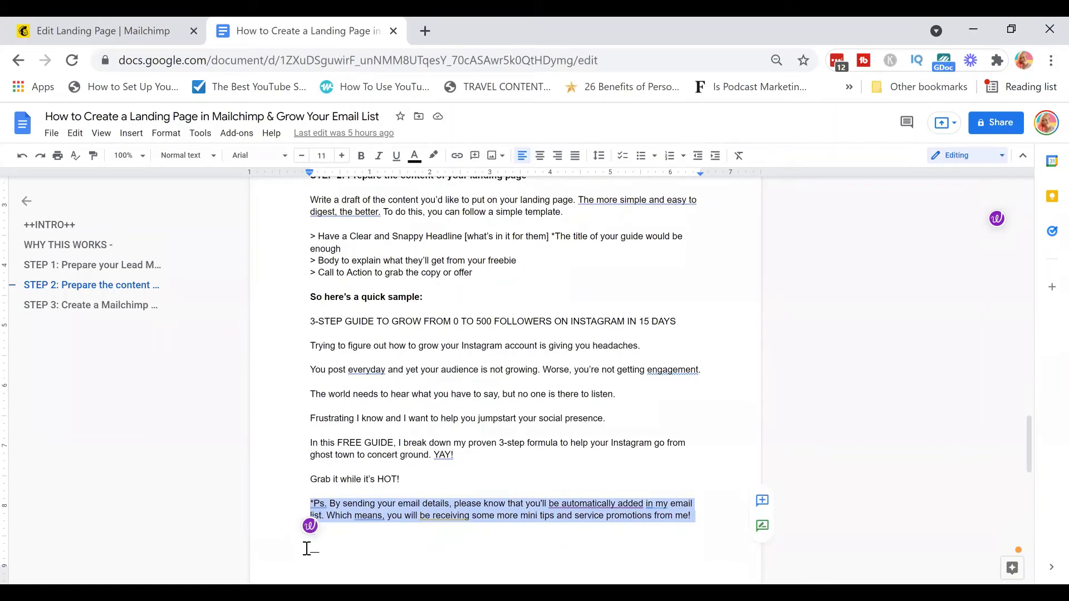
- Replace the 'Collect the details' block's sentence with the copied *Ps. paragraph
click(59, 27)
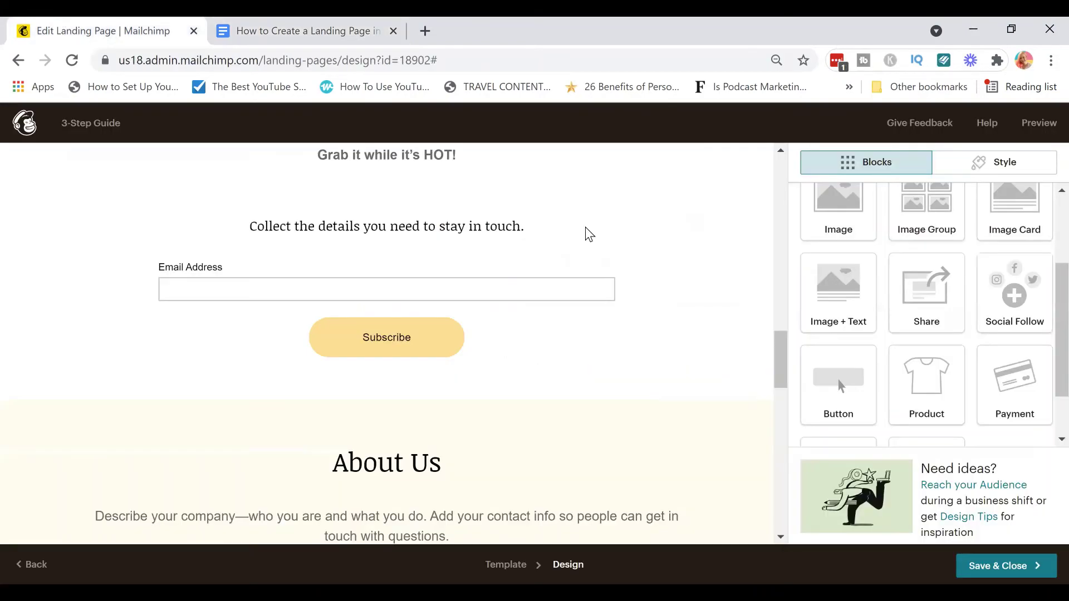
mouse_move(534, 228)
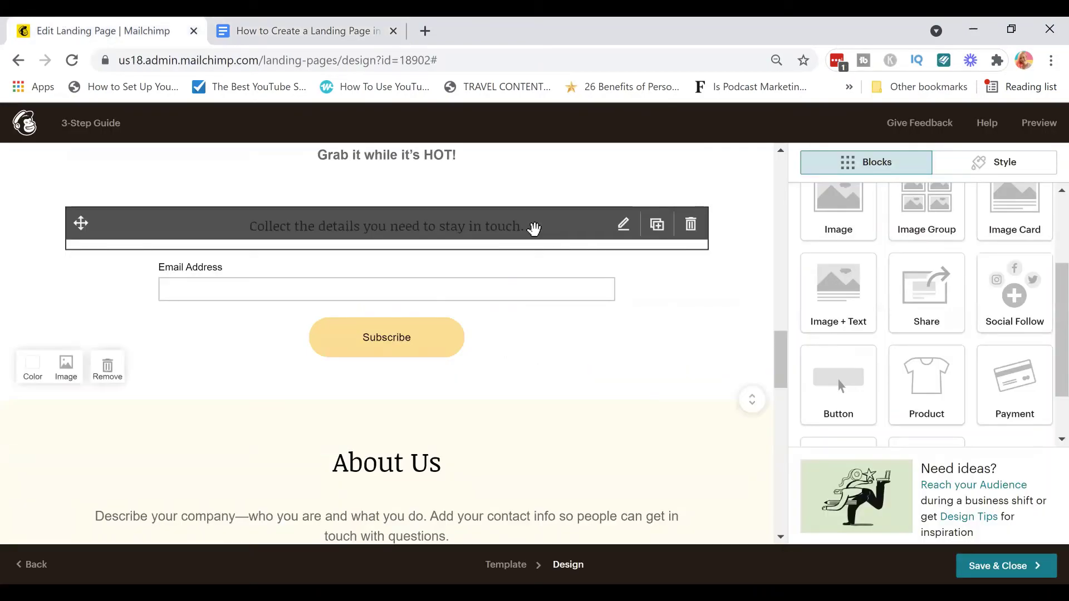
click(622, 225)
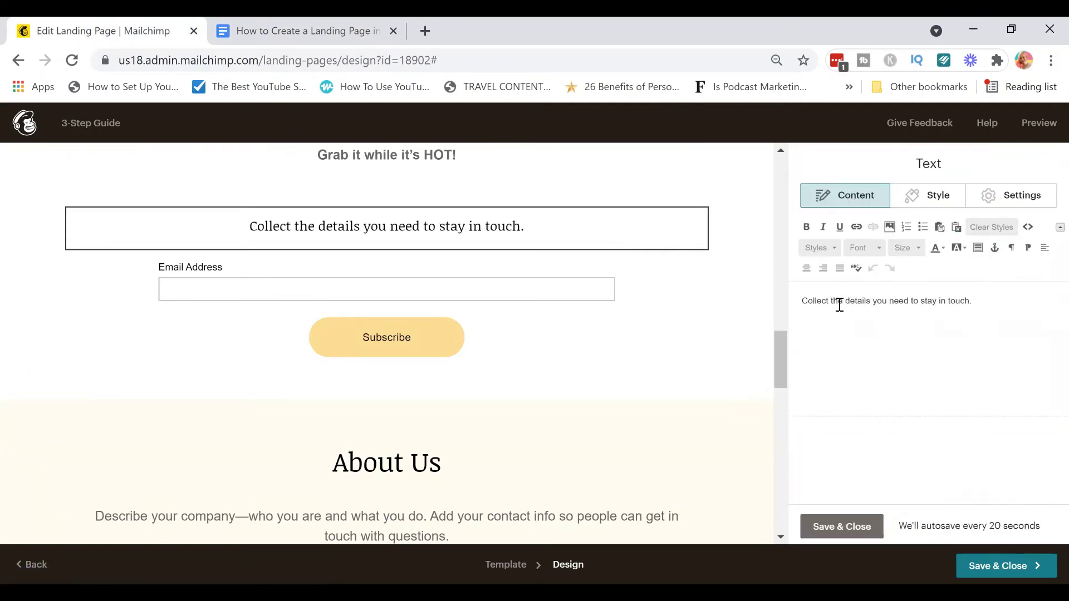
triple_click(840, 305)
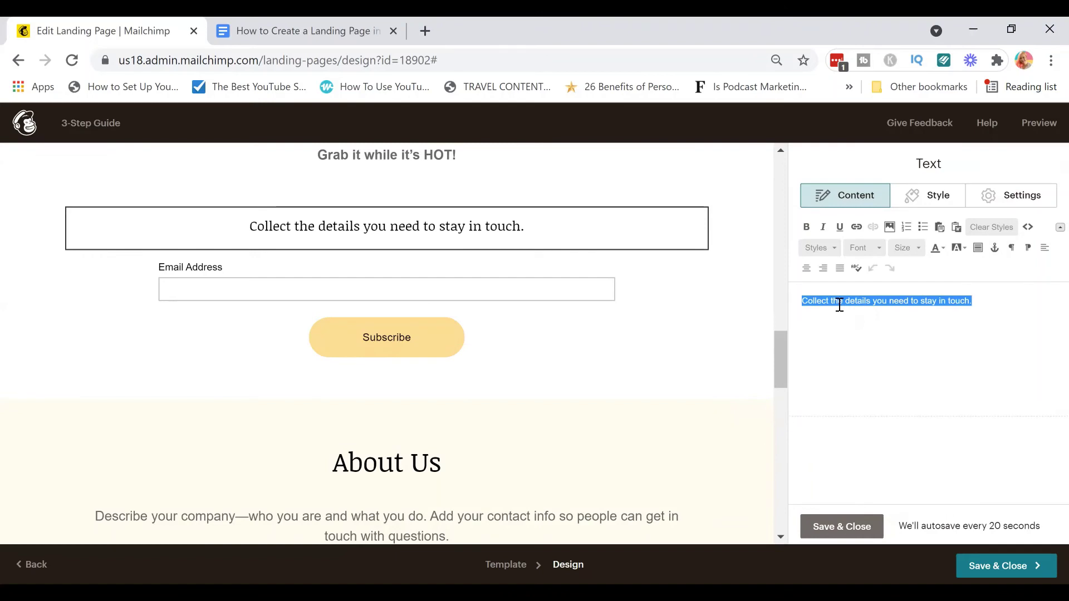
key(ctrl+v)
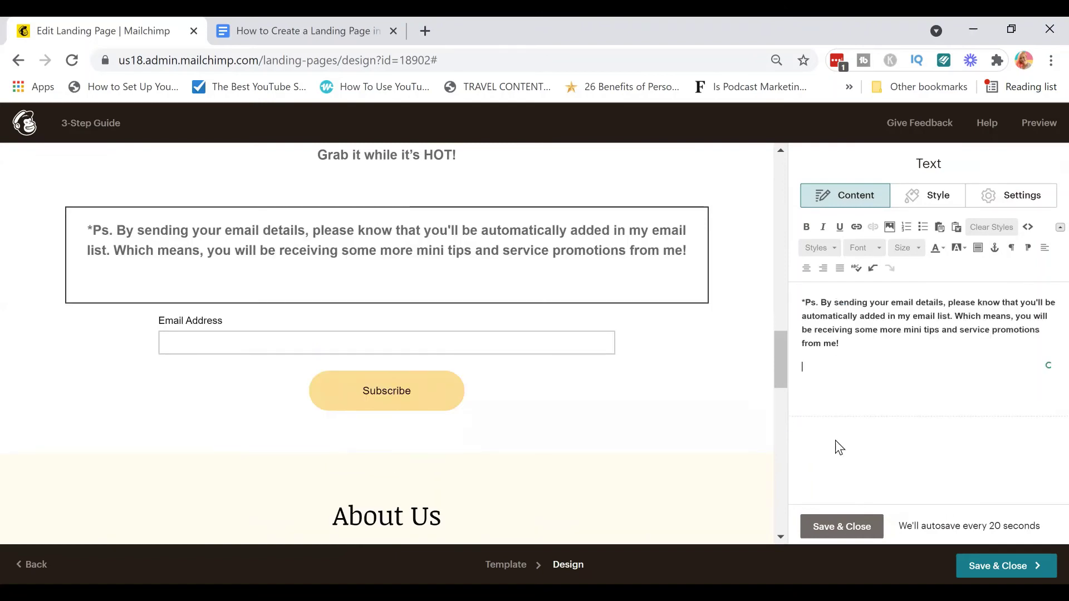
click(830, 527)
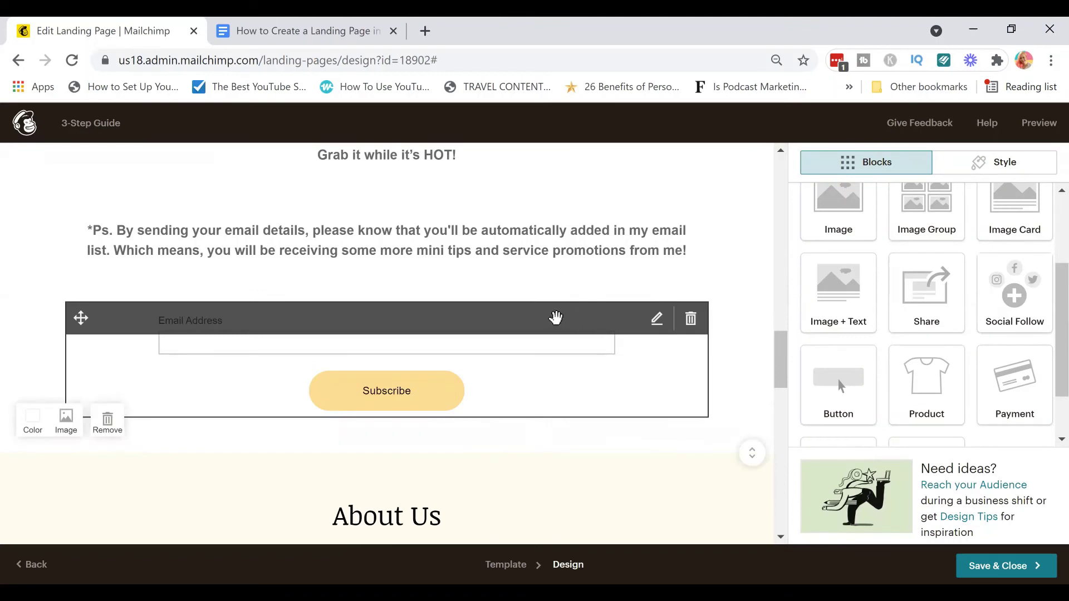
- Move the *Ps. email-list notice block below the email signup form
drag(556, 318, 557, 261)
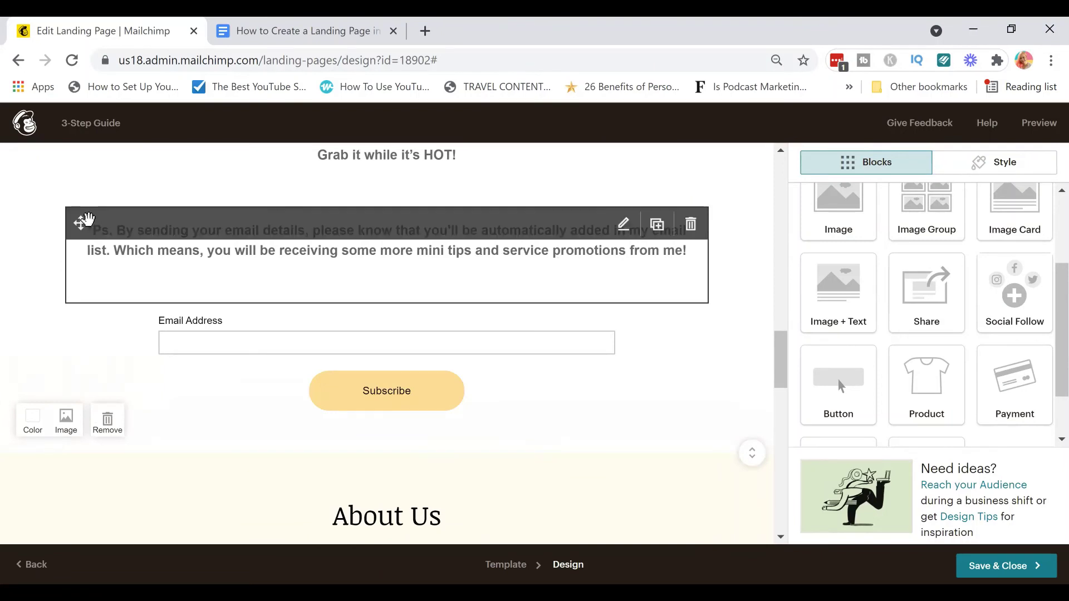
drag(81, 223, 87, 415)
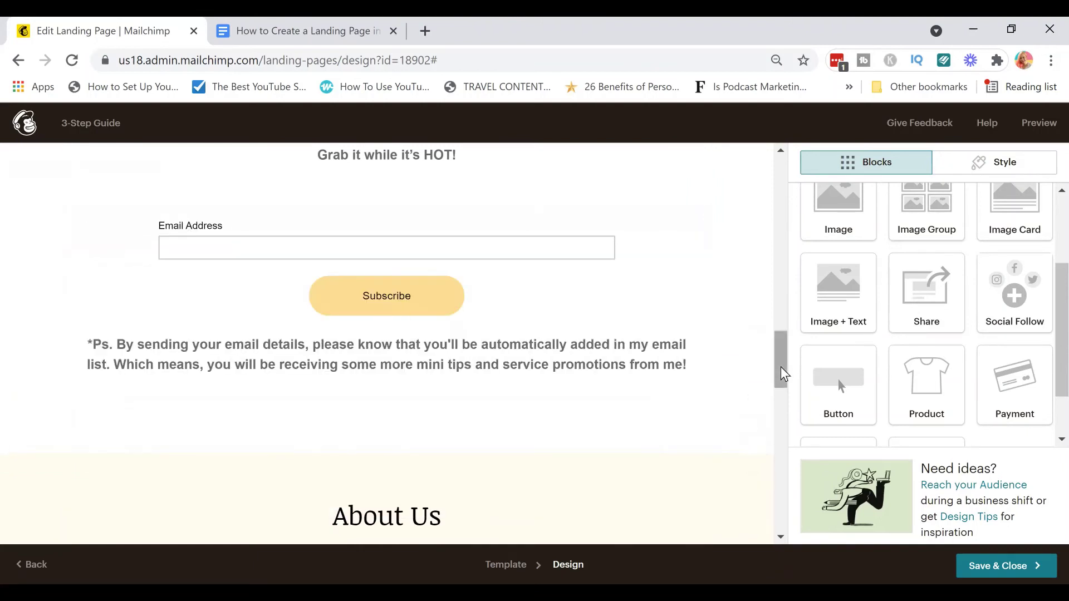
drag(781, 371, 783, 350)
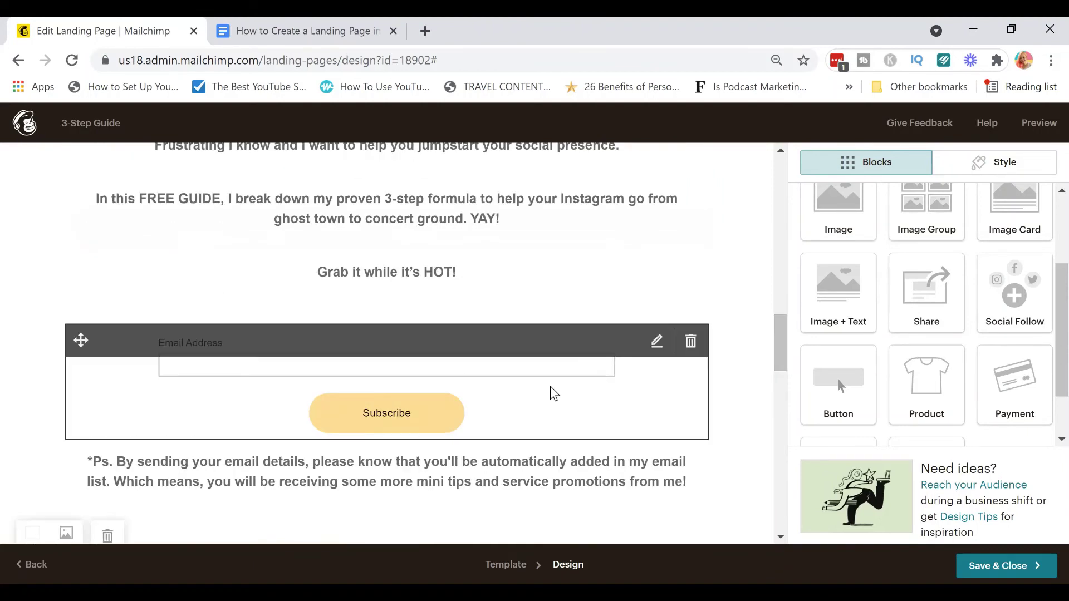
- Add a First Name field to the signup form
click(550, 387)
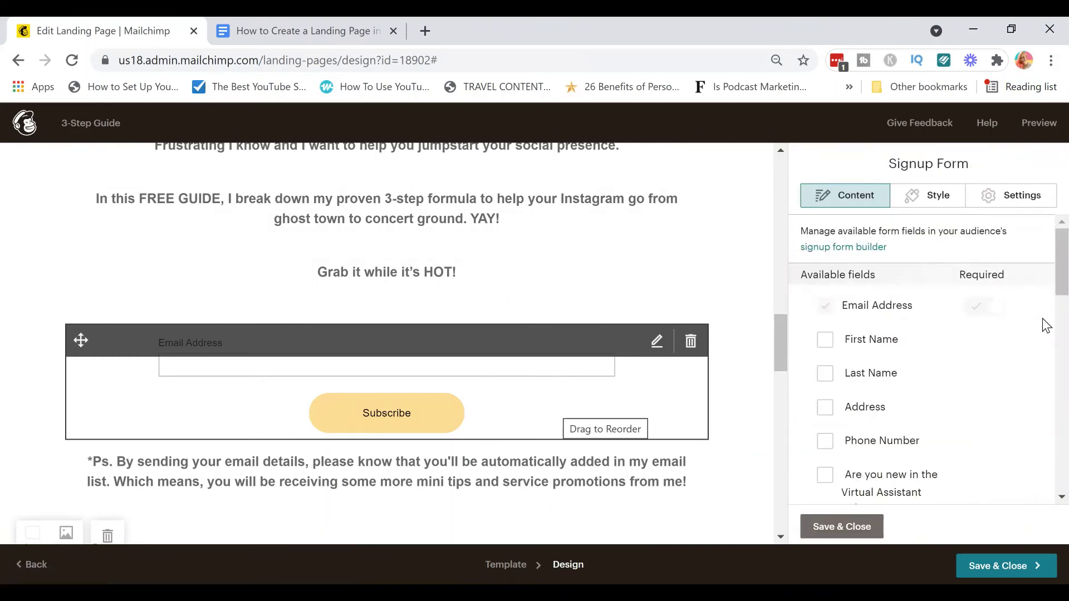
click(824, 341)
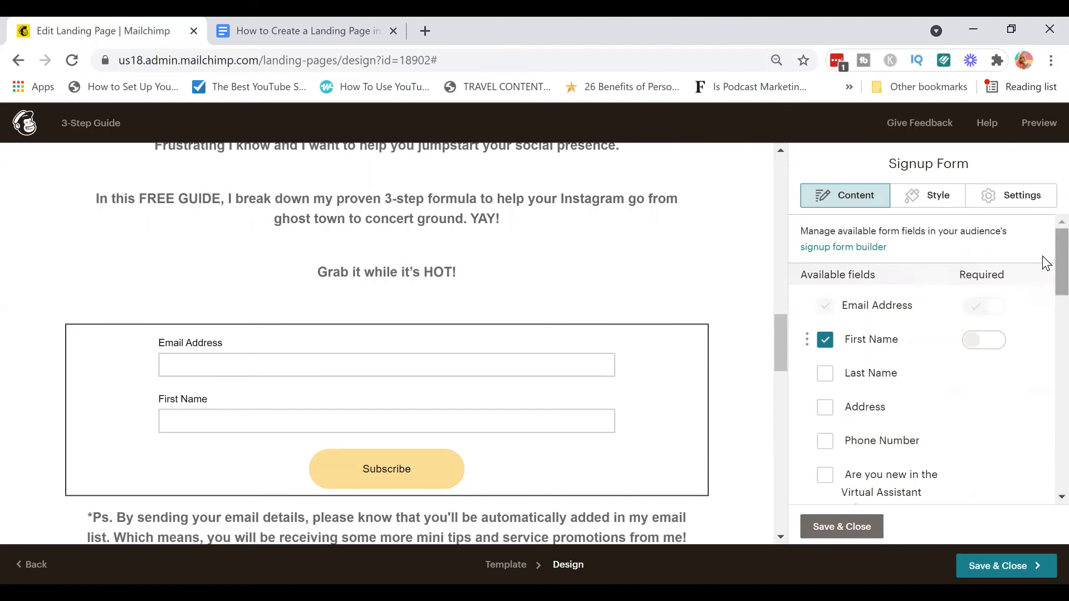
drag(1042, 256, 1043, 409)
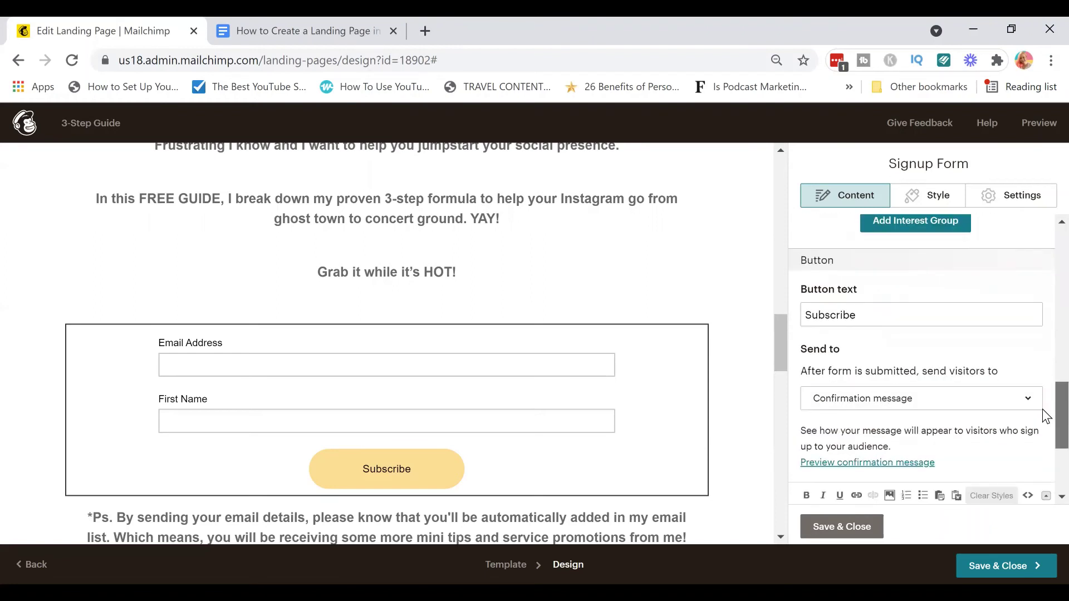
- Change the form's button text from Subscribe to 'Give it to me NOW!'
click(885, 317)
double_click(885, 317)
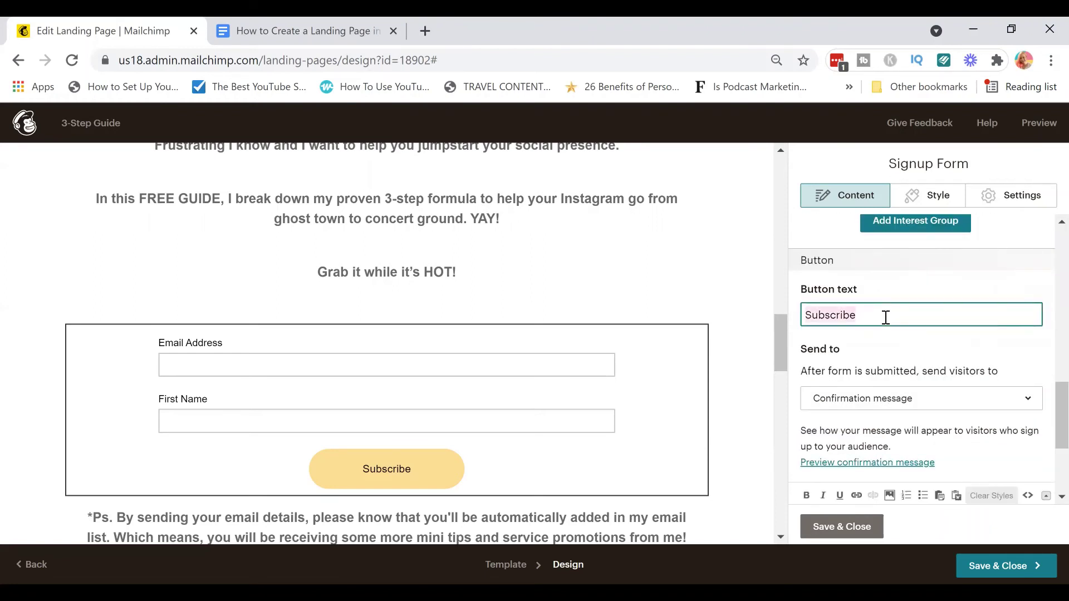
text(Give it to me NOW!)
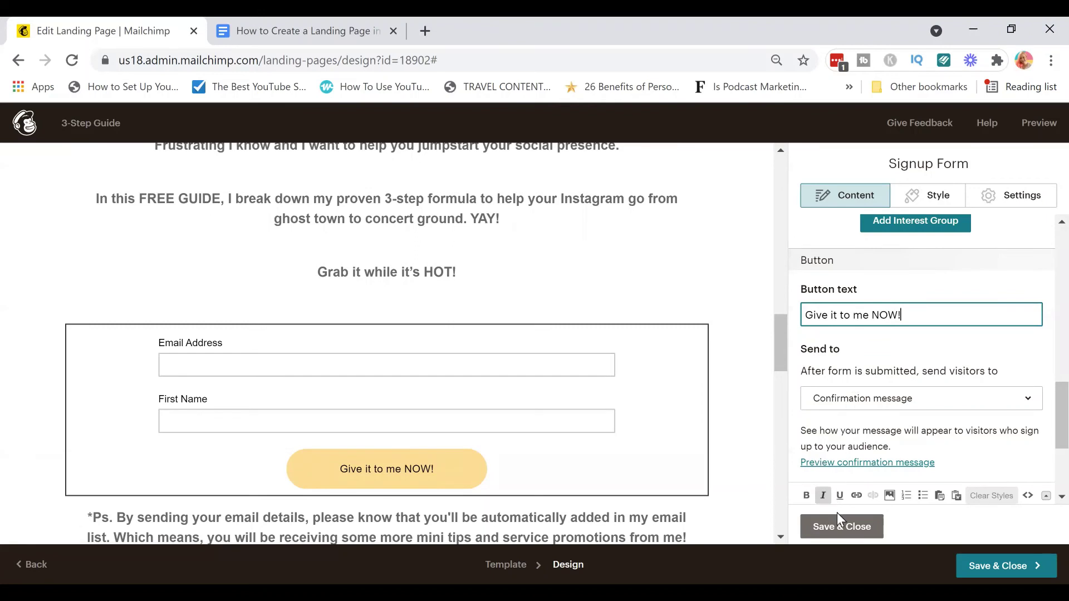
scroll(1020, 333, down, 2)
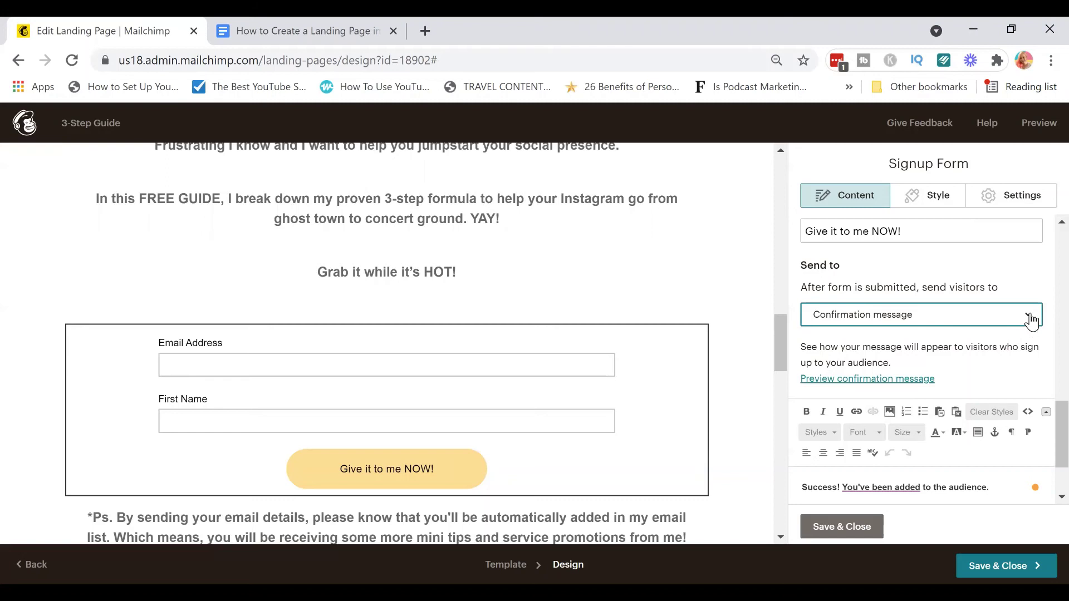
click(1031, 322)
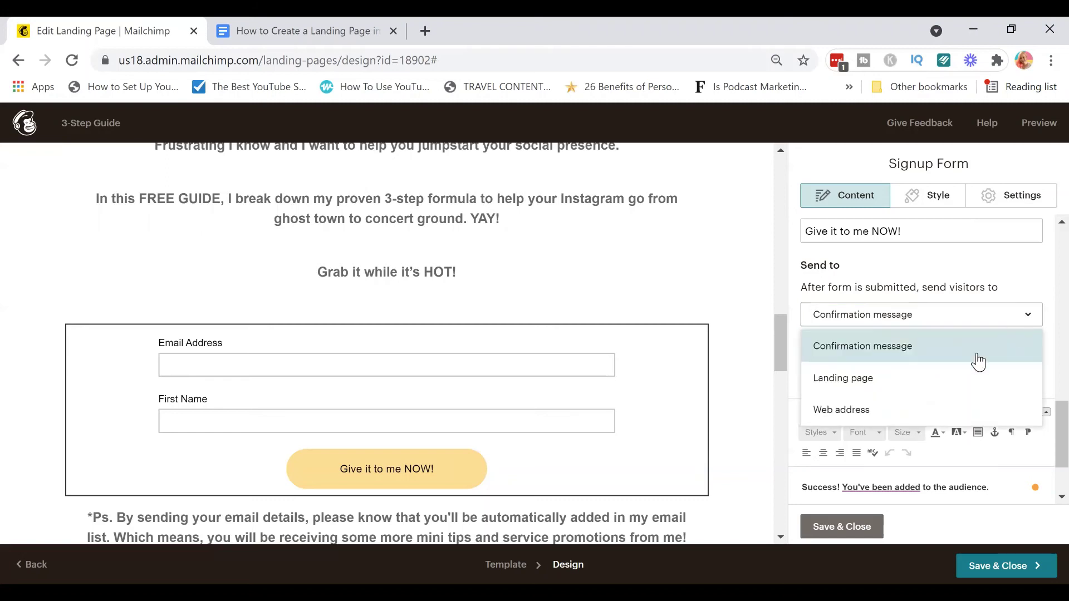
click(913, 411)
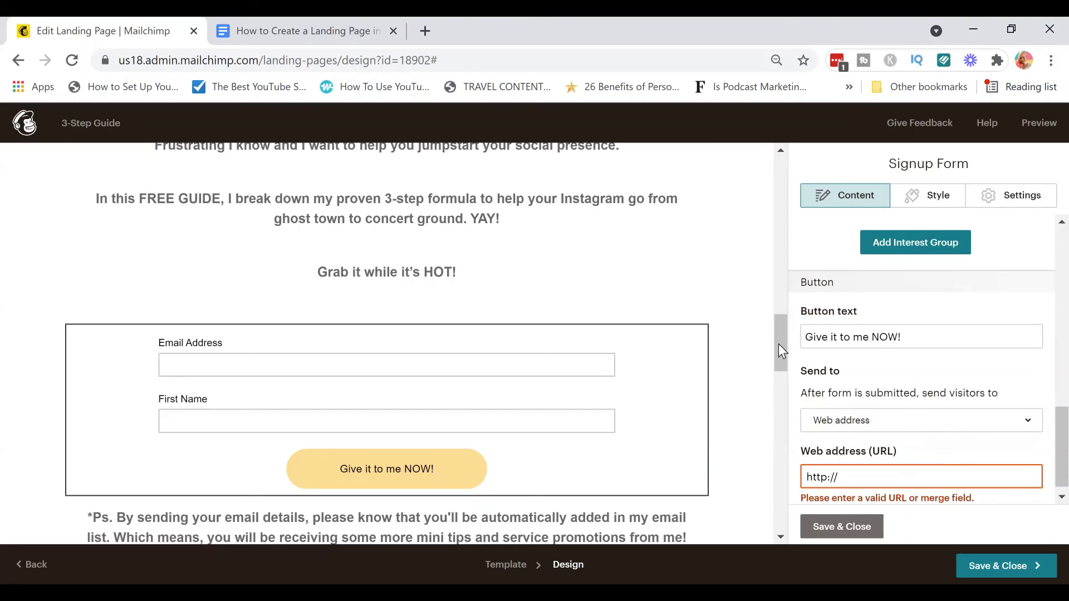
scroll(779, 376, down, 2)
scroll(779, 376, down, 4)
scroll(780, 384, up, 3)
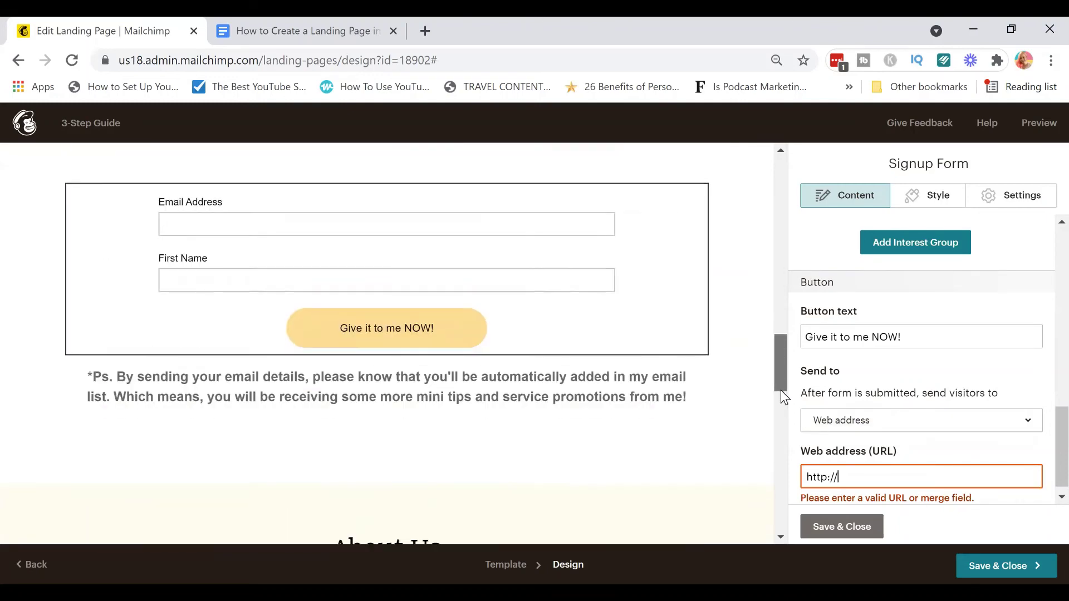
scroll(781, 390, down, 6)
mouse_move(461, 252)
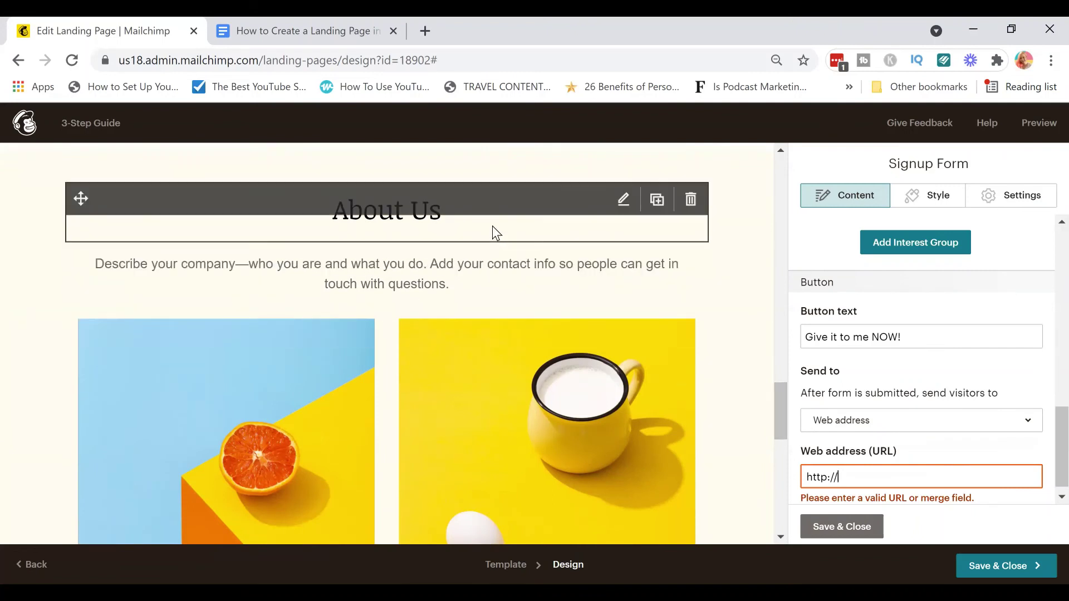
mouse_move(309, 437)
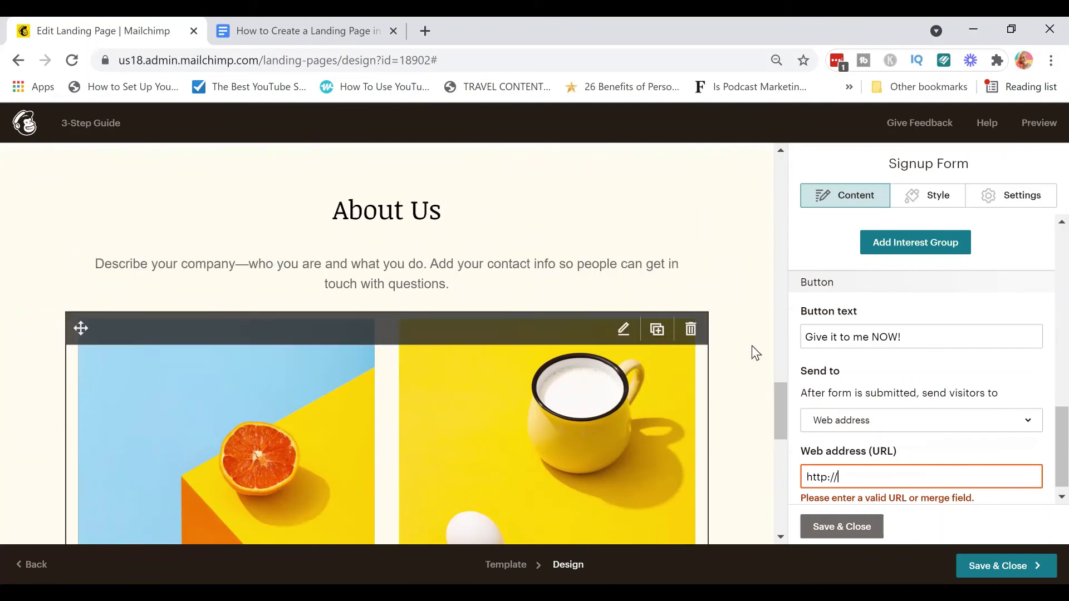
drag(779, 429, 781, 452)
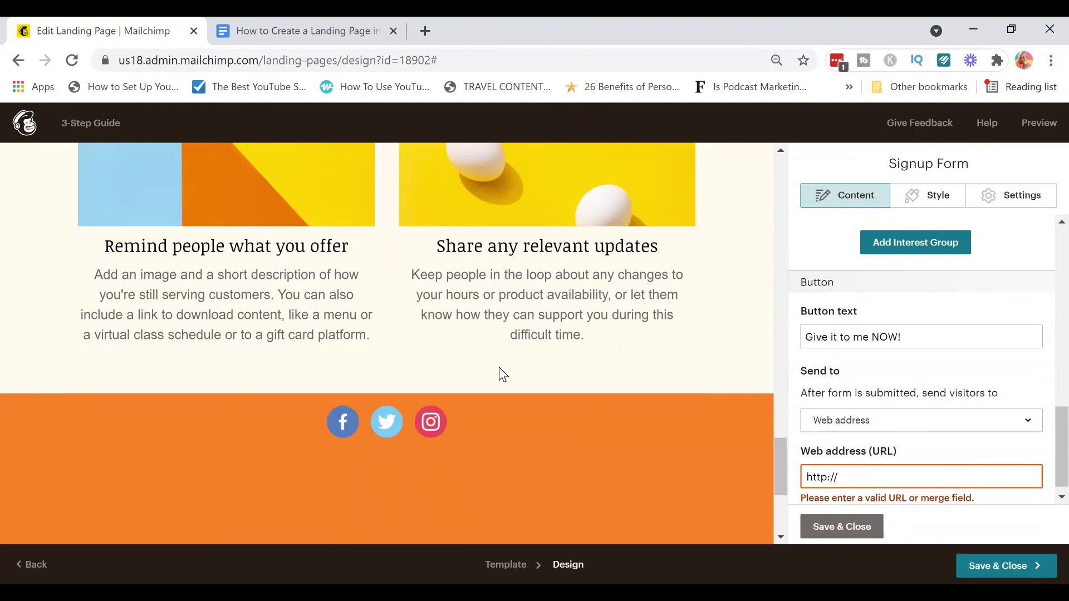
- Verify the footer's Facebook, Twitter and Instagram follow URLs, then preview the landing page
click(397, 437)
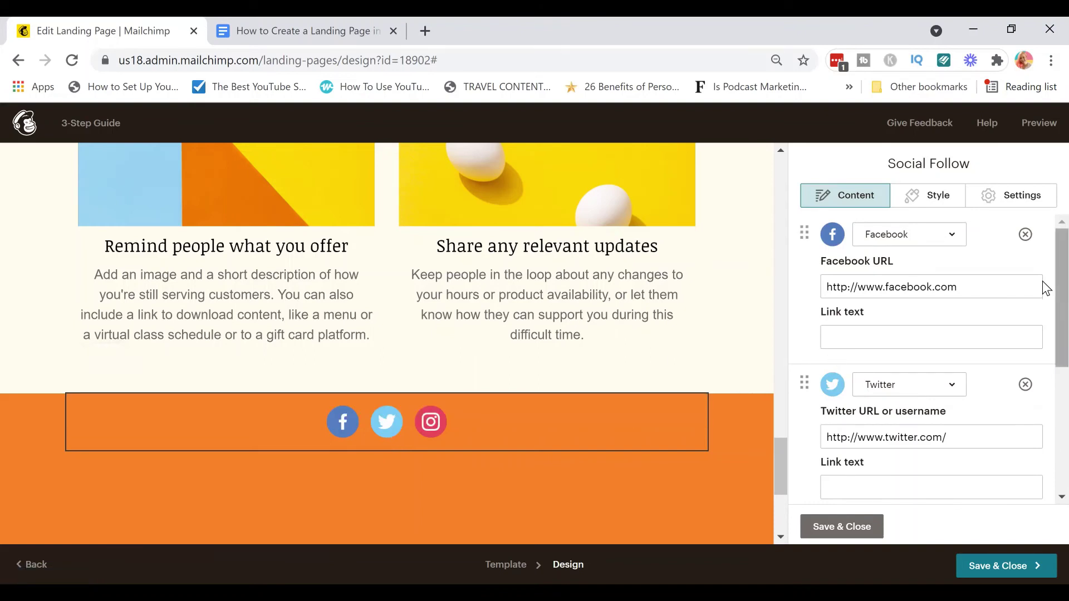
scroll(1042, 311, down, 4)
scroll(1042, 406, down, 1)
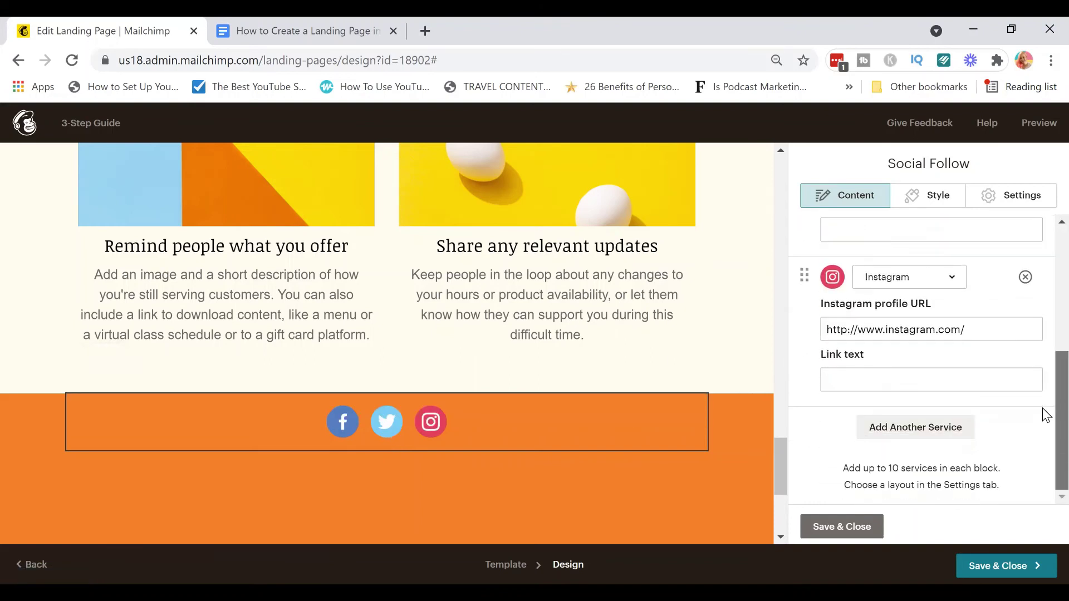
click(848, 527)
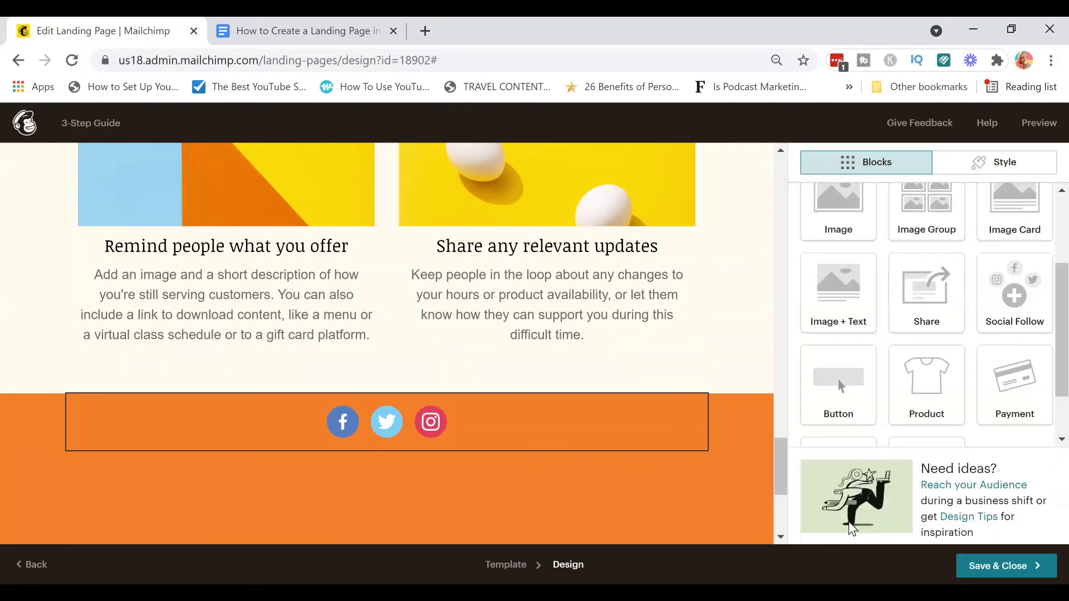
click(1039, 124)
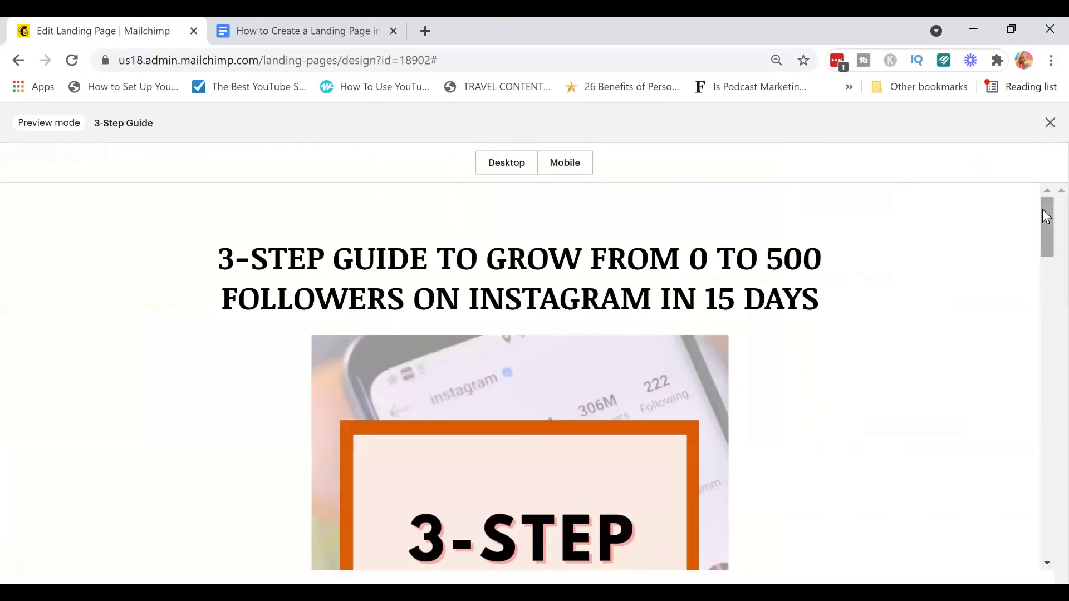
- View the 3-Step Guide page in mobile layout down to the social footer, then exit preview
mouse_move(1042, 215)
mouse_down()
mouse_move(1043, 501)
mouse_move(1040, 219)
mouse_up()
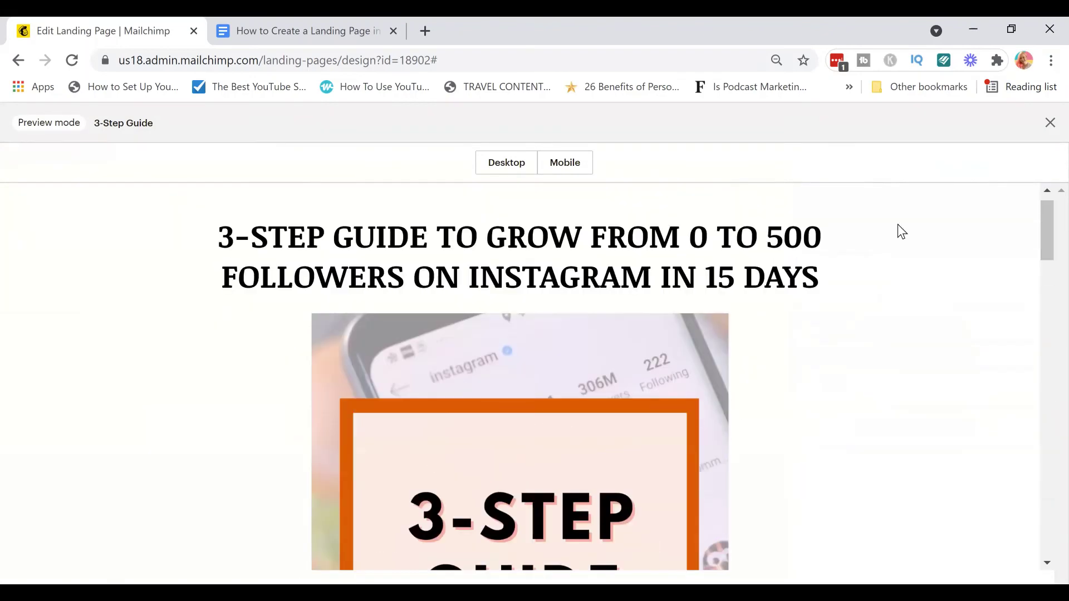
click(572, 172)
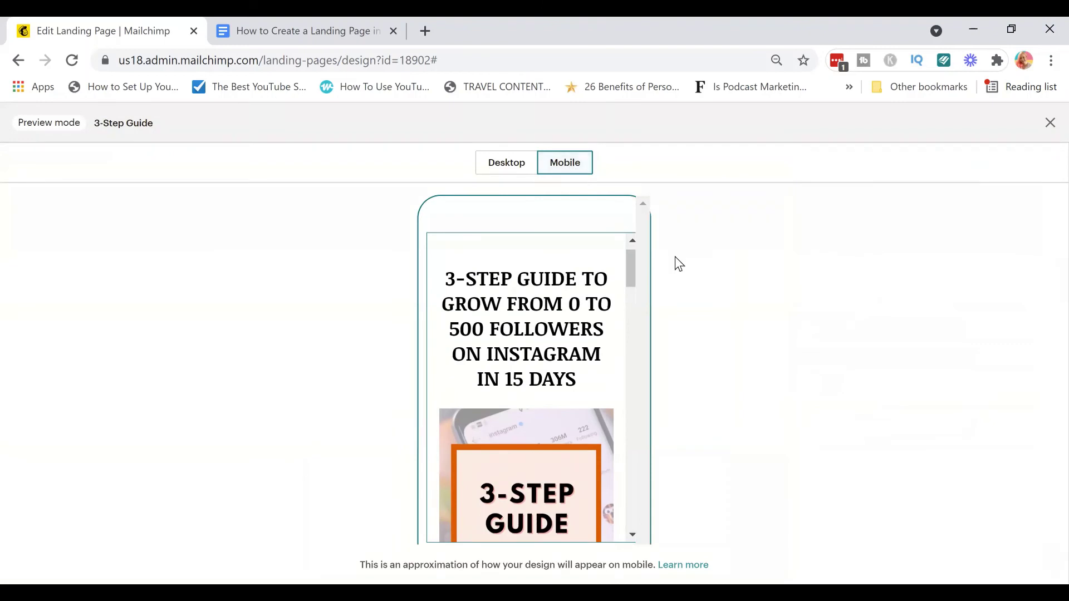
scroll(630, 273, down, 1)
scroll(629, 279, down, 7)
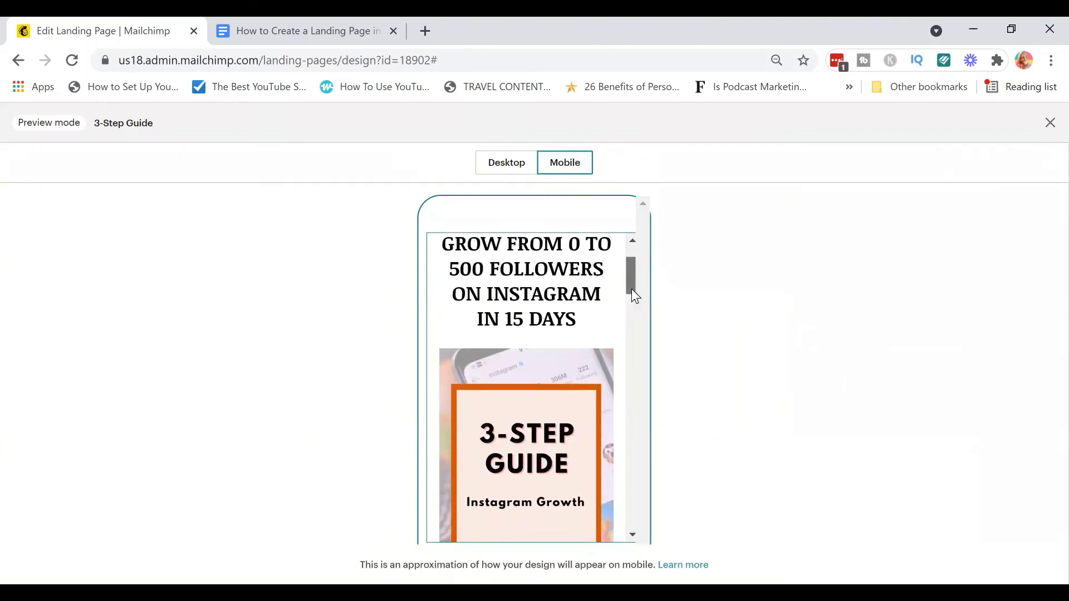
scroll(638, 334, down, 15)
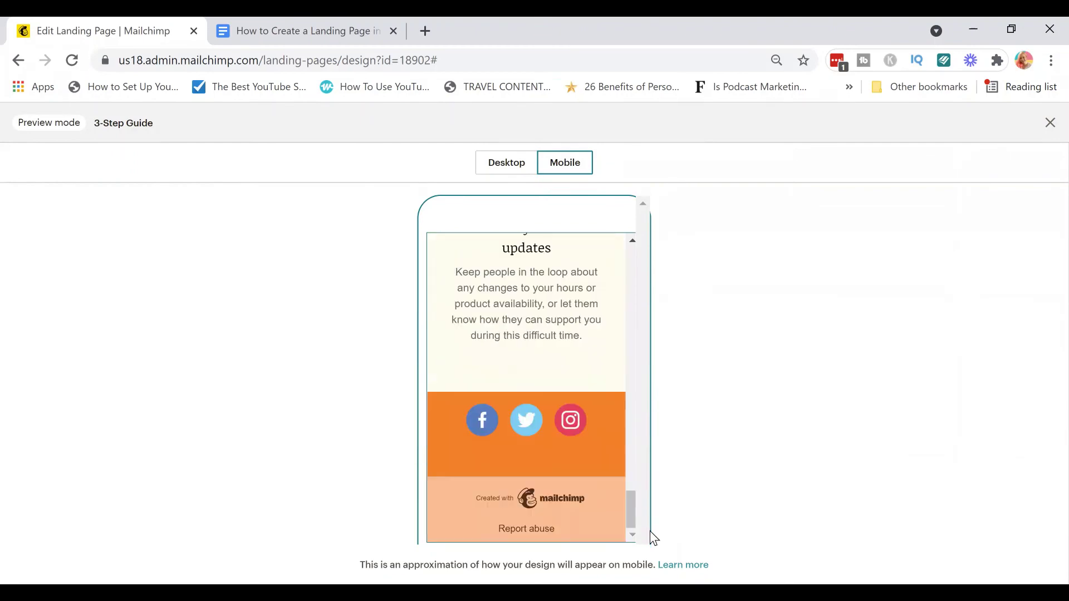
click(1044, 131)
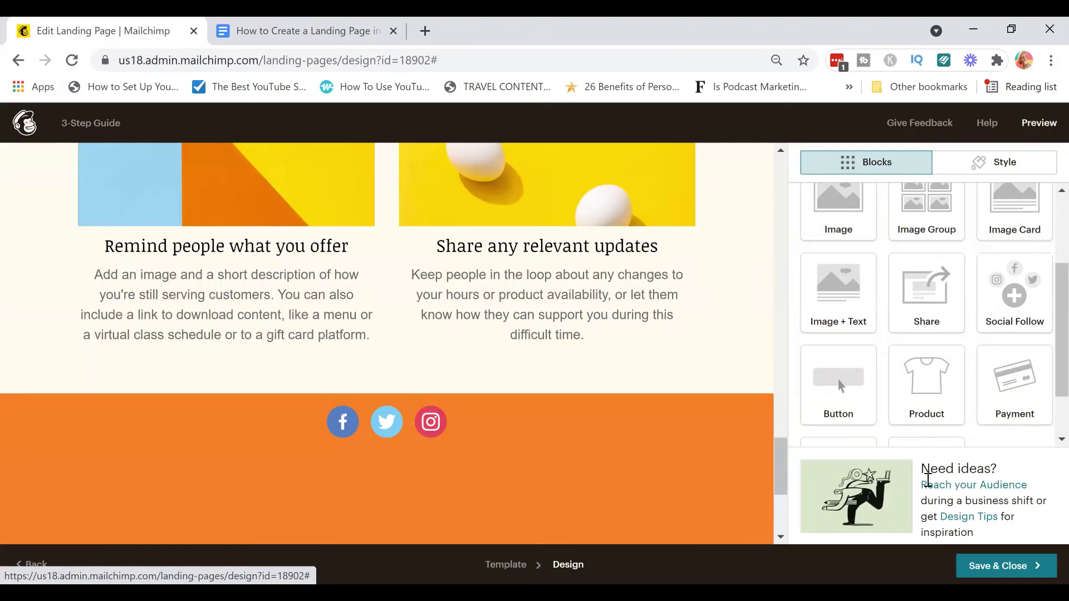
- Save the design and confirm title, URL, audience and content are complete on the checklist
click(1002, 566)
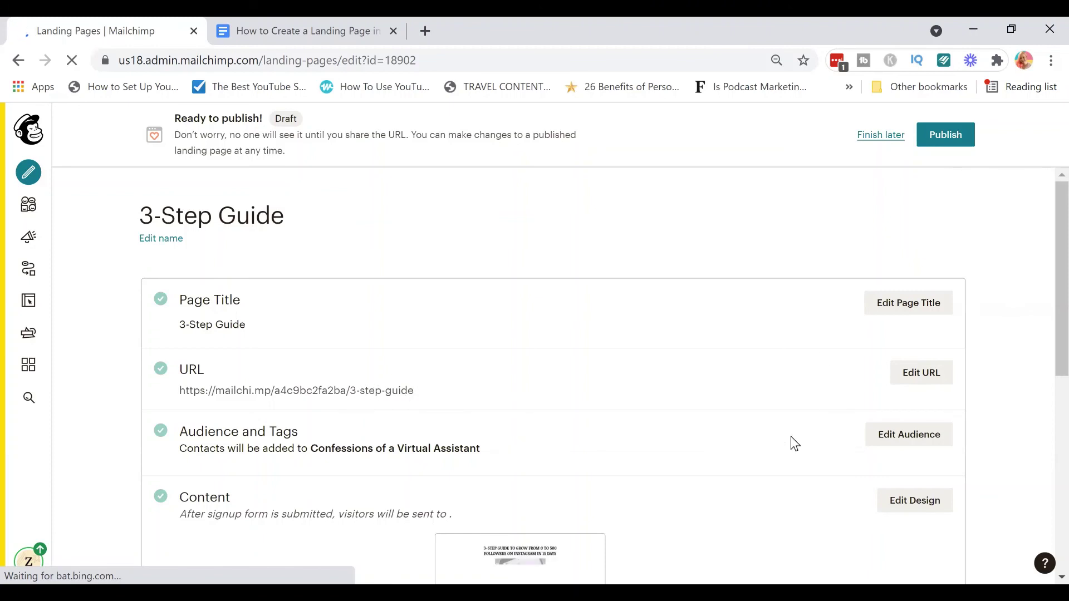
scroll(1043, 329, down, 2)
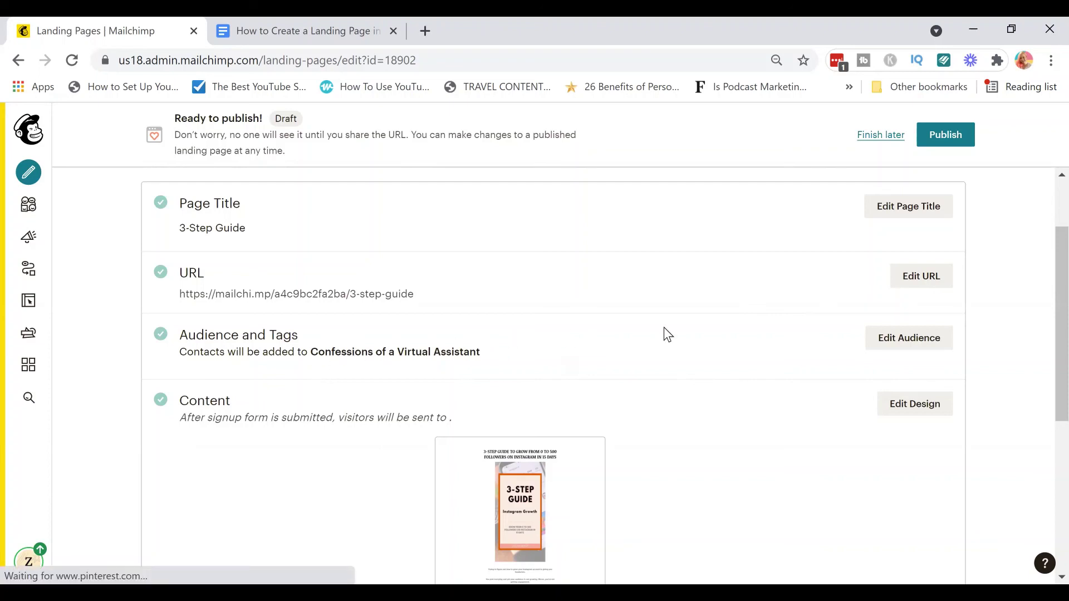
scroll(1046, 316, down, 2)
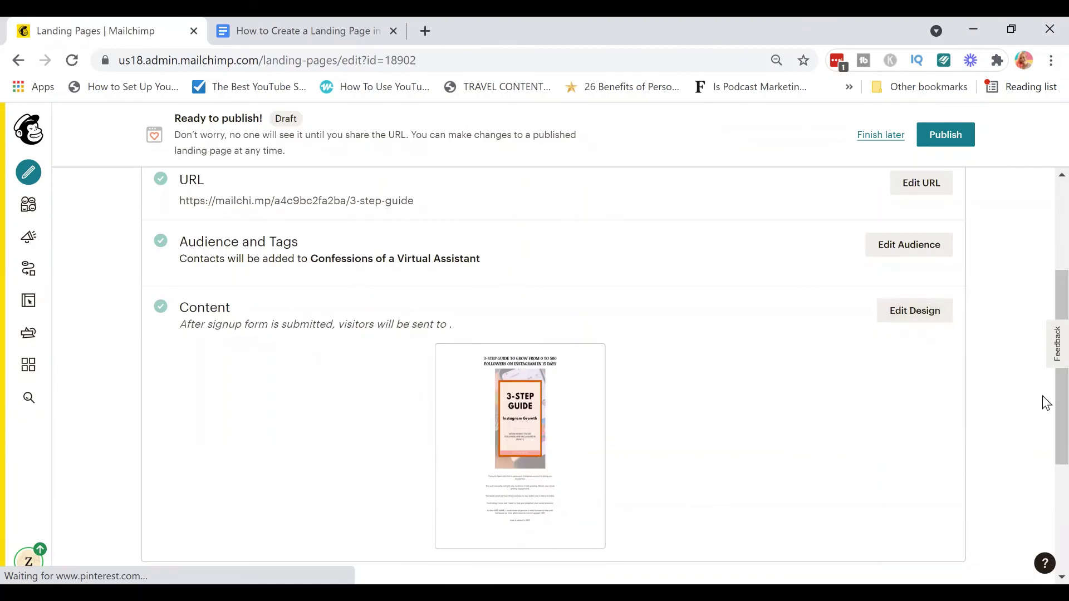
scroll(1043, 390, down, 2)
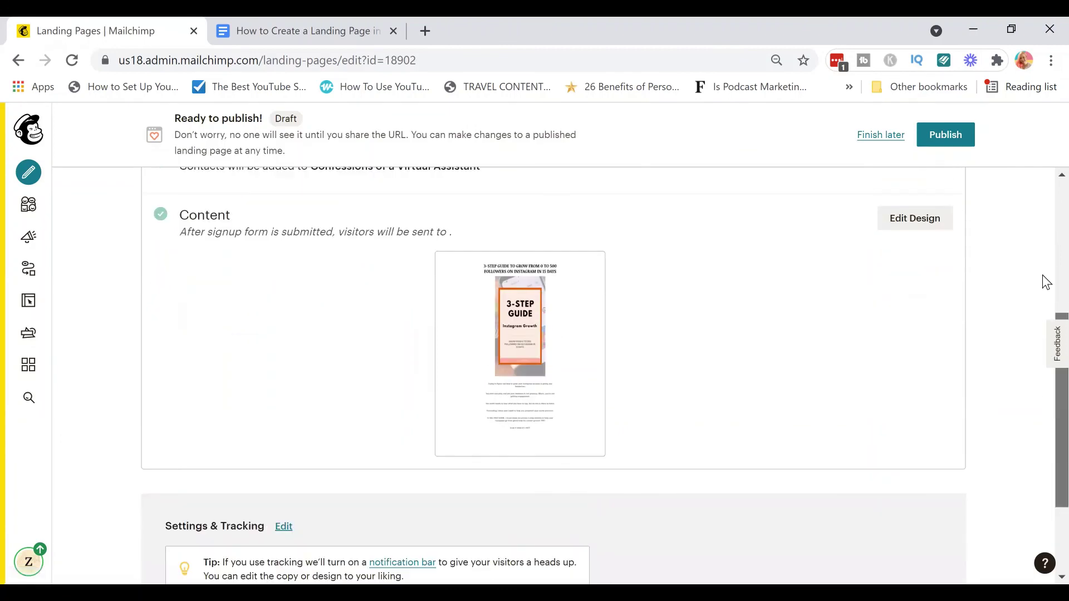
scroll(1043, 256, up, 5)
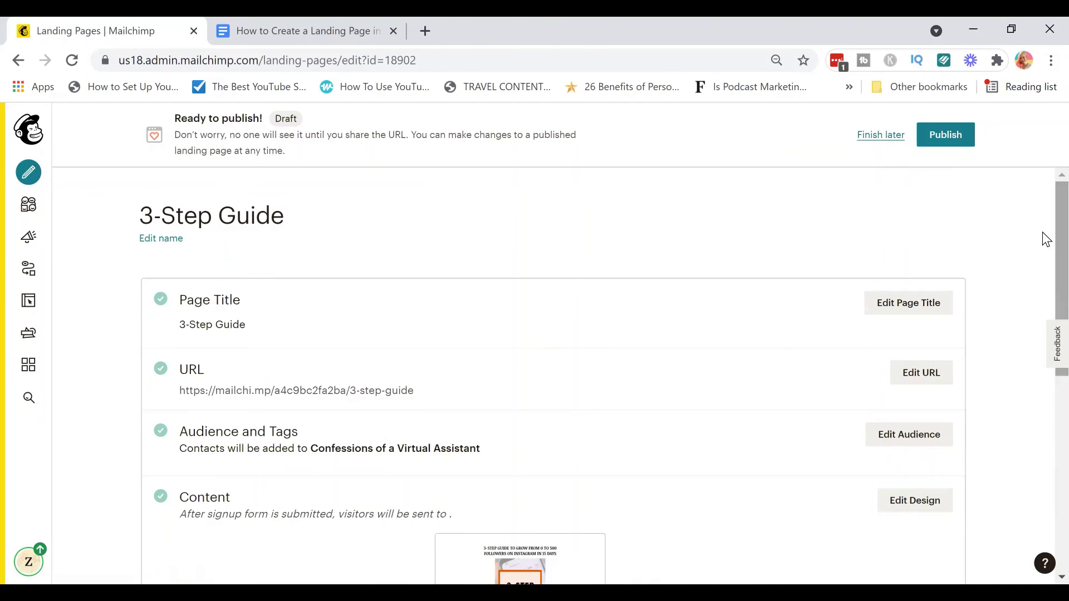
- Publish the 3-Step Guide page and open its live mailchi.mp address in a new tab
click(942, 146)
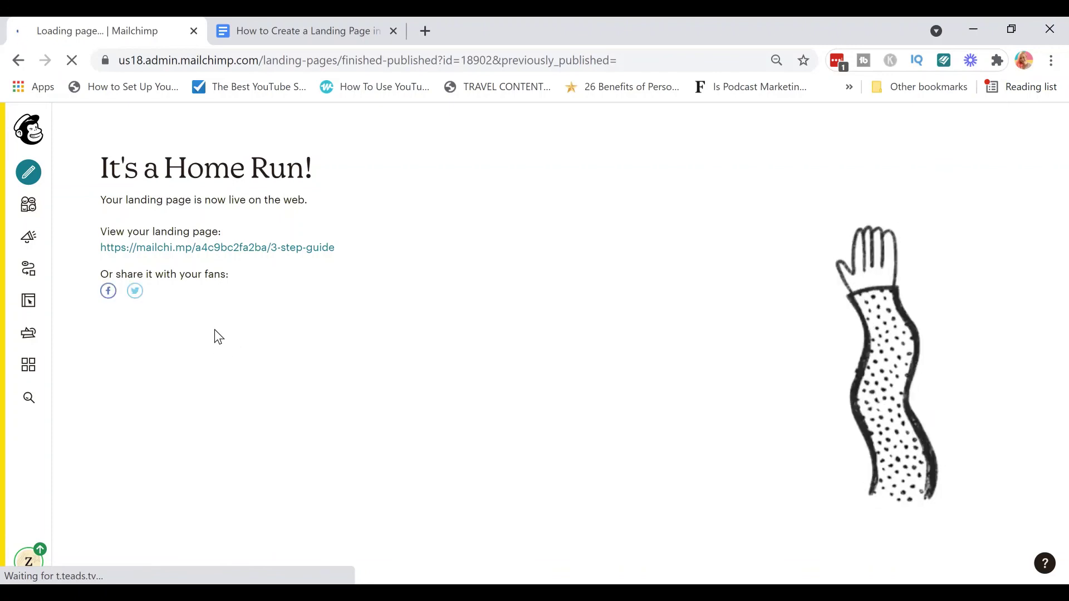
click(212, 250)
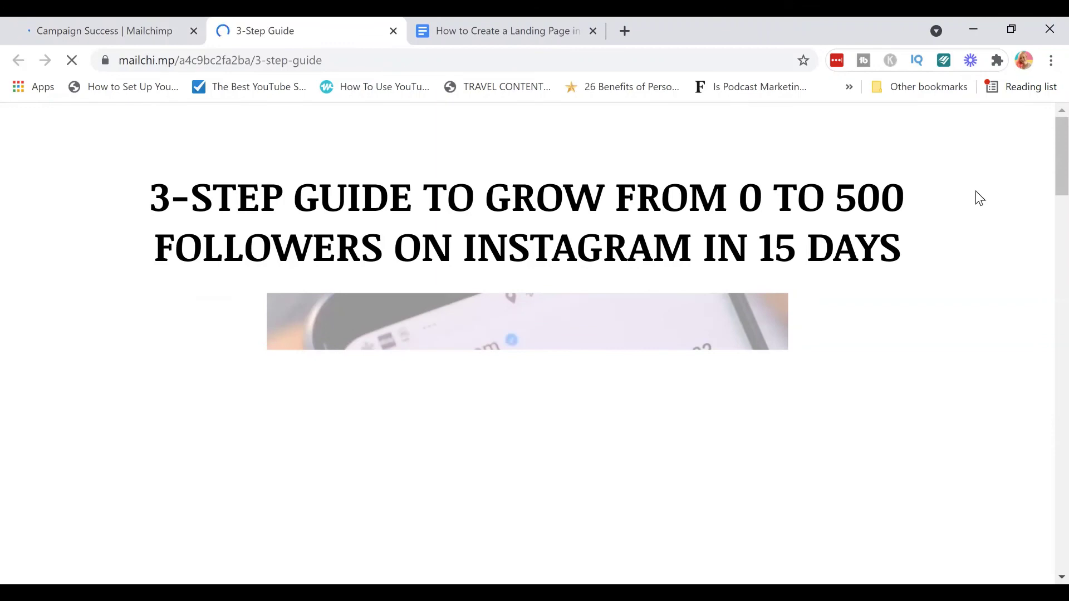
- Scroll the live page to inspect the headline, guide image, intro text and First Name form
scroll(1043, 165, down, 4)
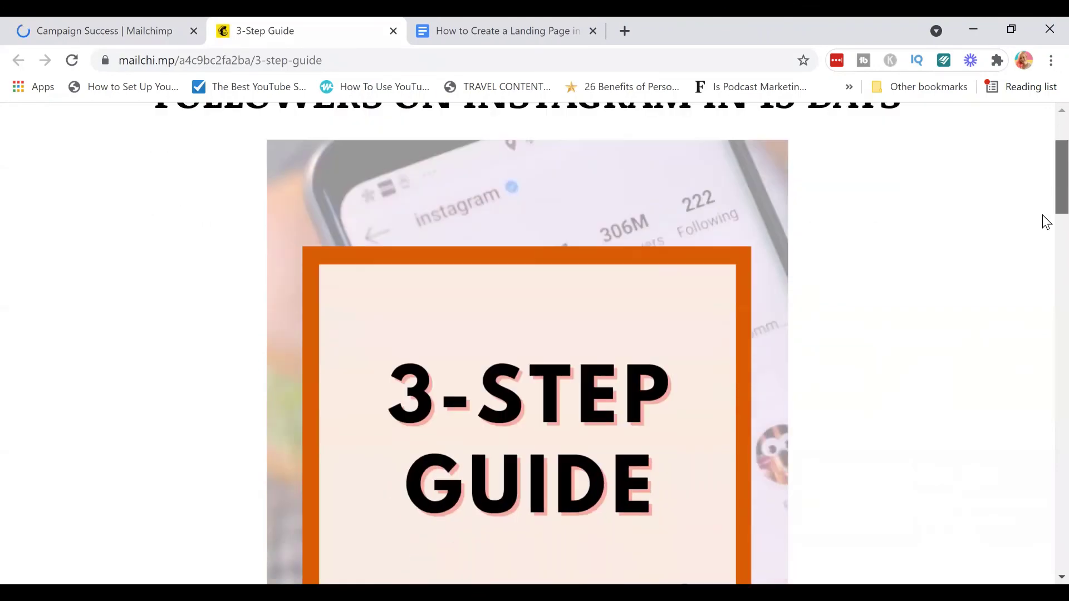
scroll(1043, 174, up, 3)
scroll(1046, 206, down, 19)
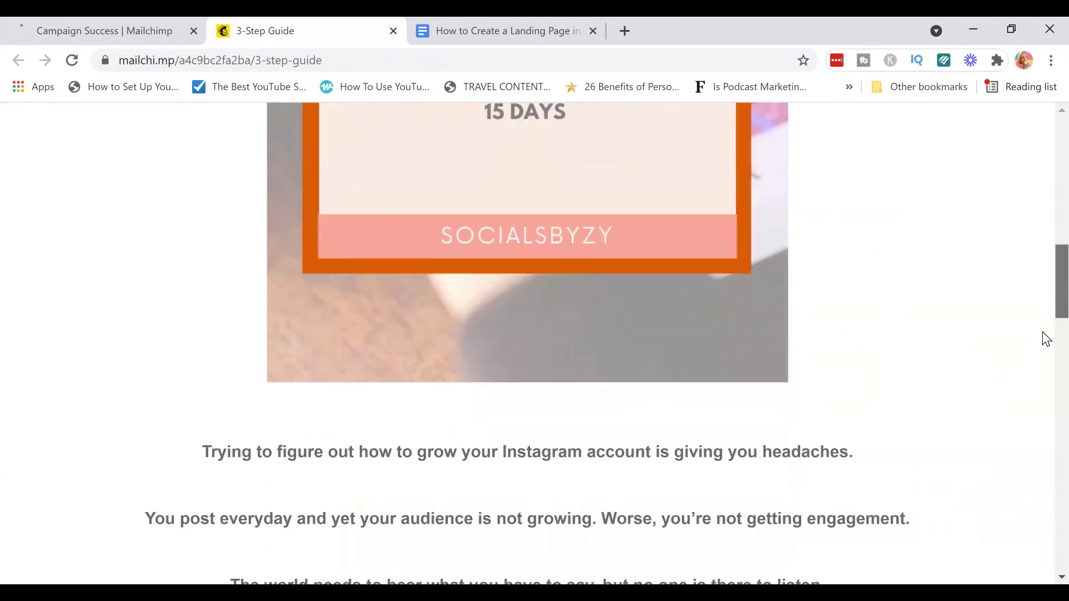
scroll(1046, 372, down, 6)
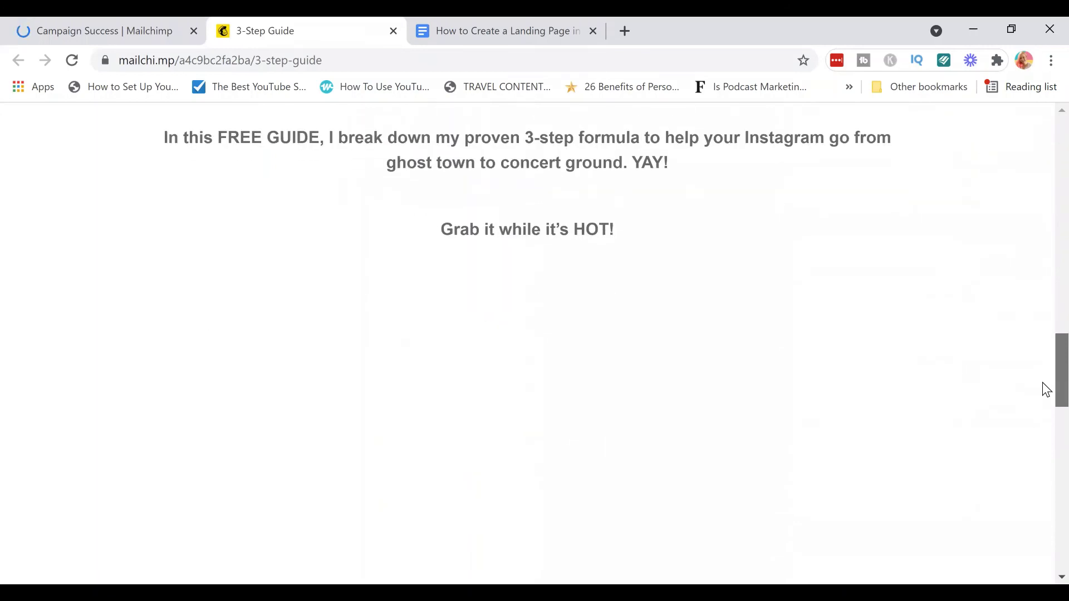
scroll(1046, 403, down, 7)
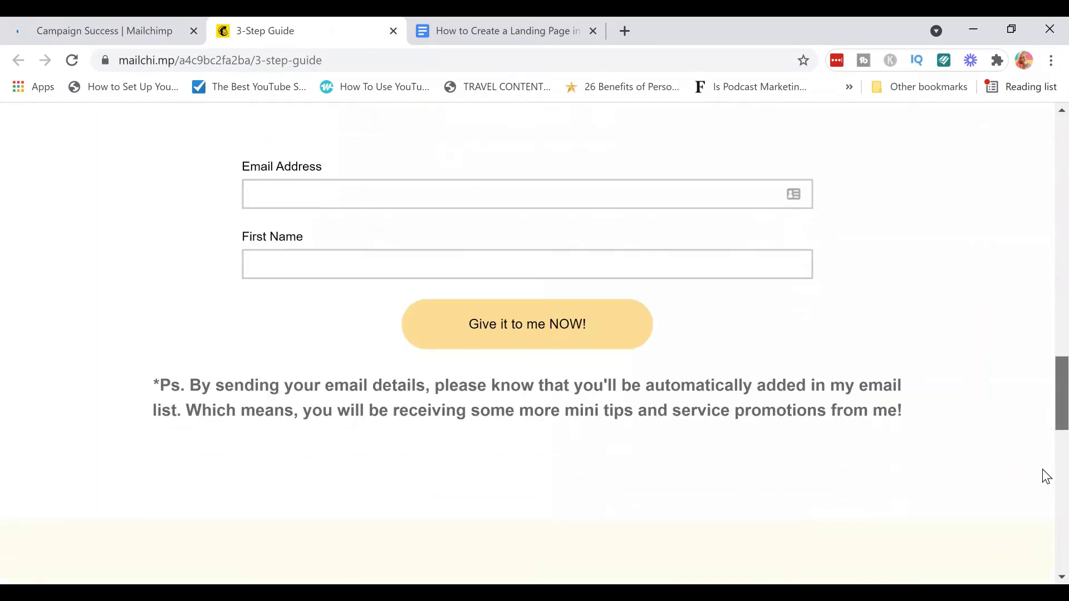
scroll(1043, 273, up, 20)
scroll(1045, 161, up, 5)
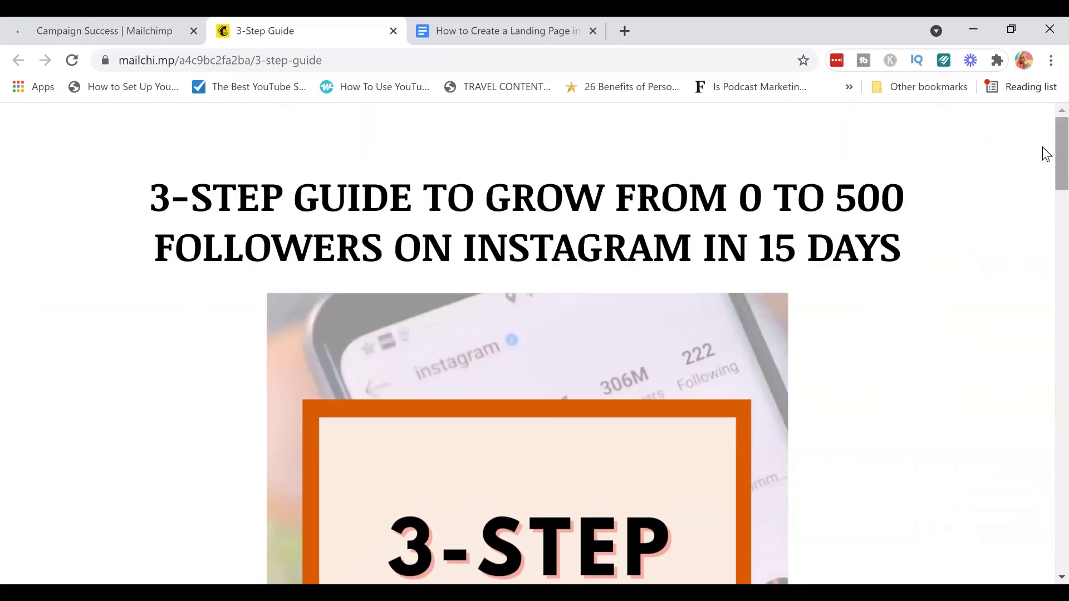
scroll(1042, 163, down, 2)
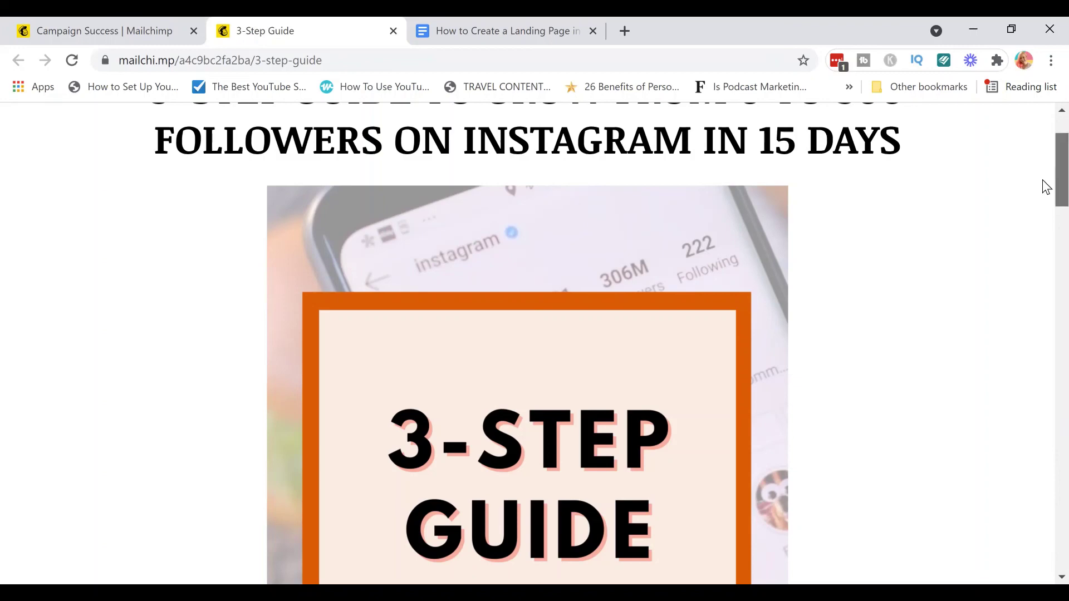
scroll(1043, 170, down, 4)
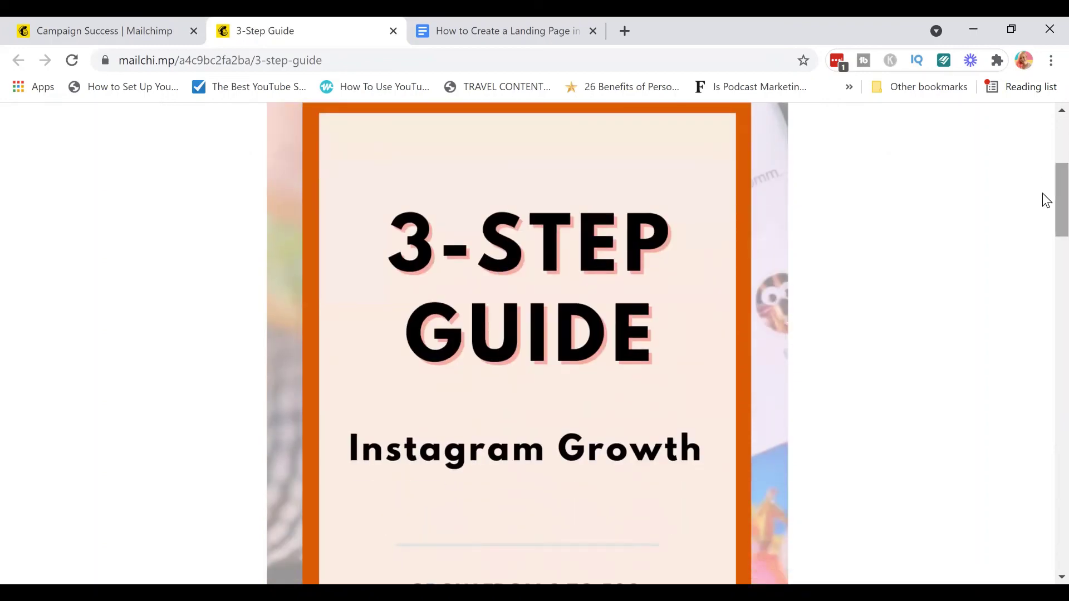
scroll(1046, 200, up, 6)
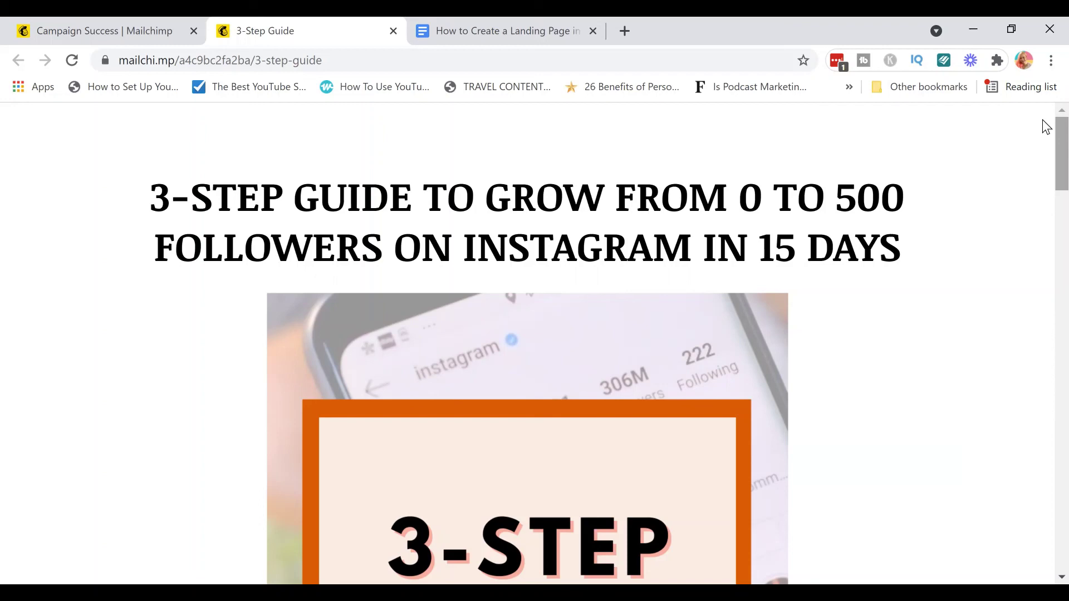
mouse_move(1044, 134)
mouse_down()
mouse_move(1043, 318)
mouse_move(1045, 129)
mouse_up()
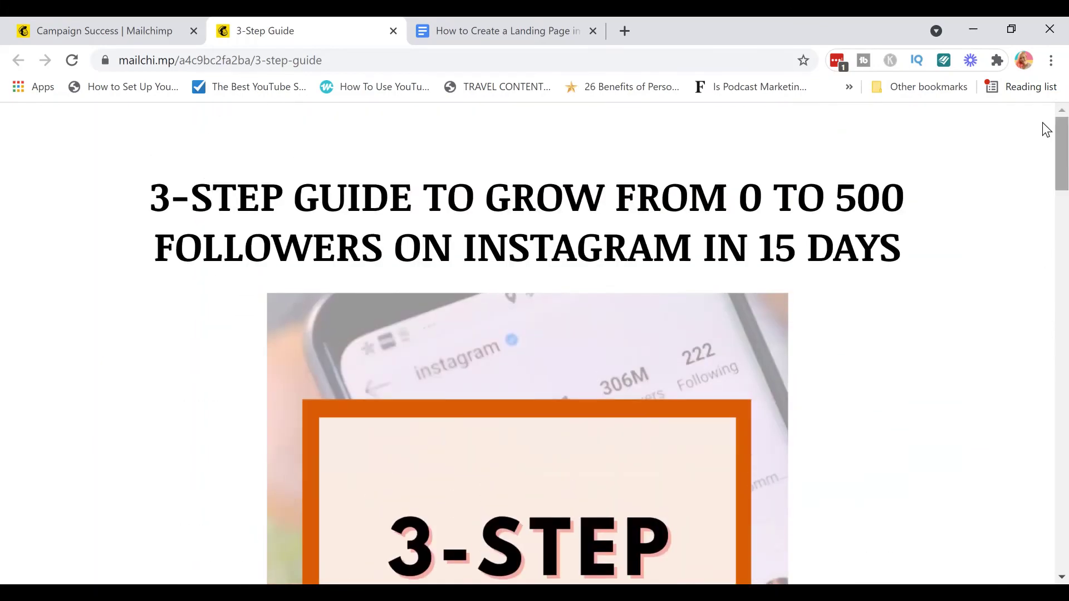